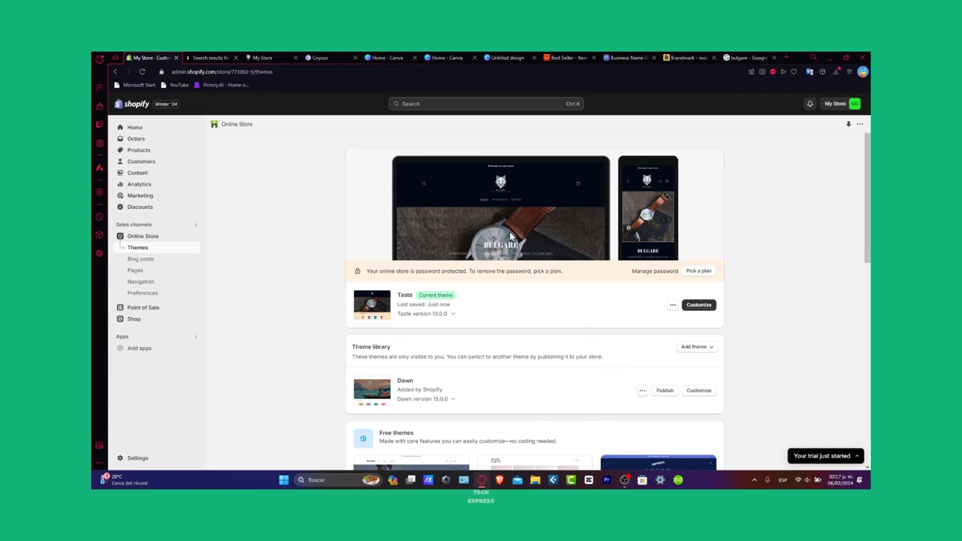
# - Open the Namecheap login page in place of the bulgare Google search page
pyautogui.click(750, 58)
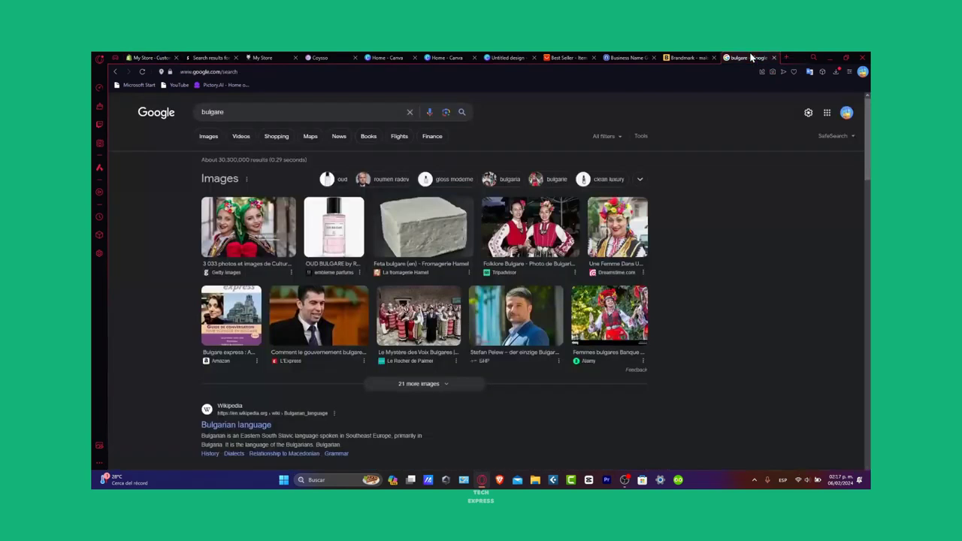
pyautogui.click(413, 73)
pyautogui.write('namecheap')
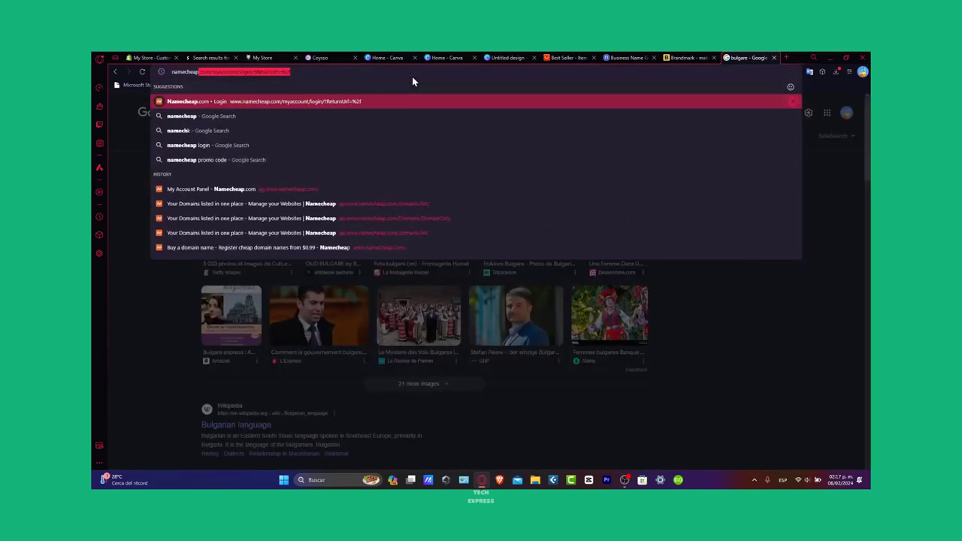
pyautogui.press('Return')
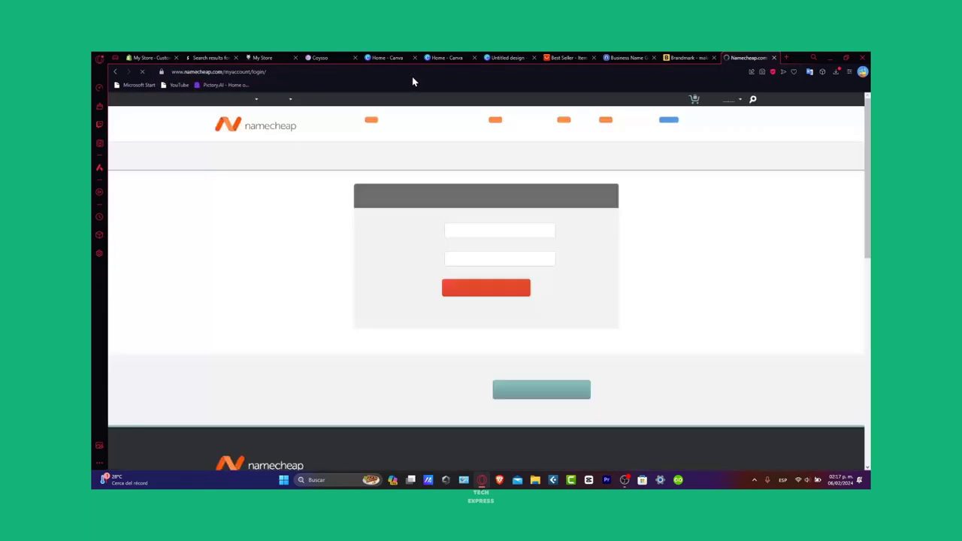
# - Switch to the Shopify admin, go to the store's domain settings and open the Buy new domain page
pyautogui.click(149, 58)
pyautogui.click(137, 458)
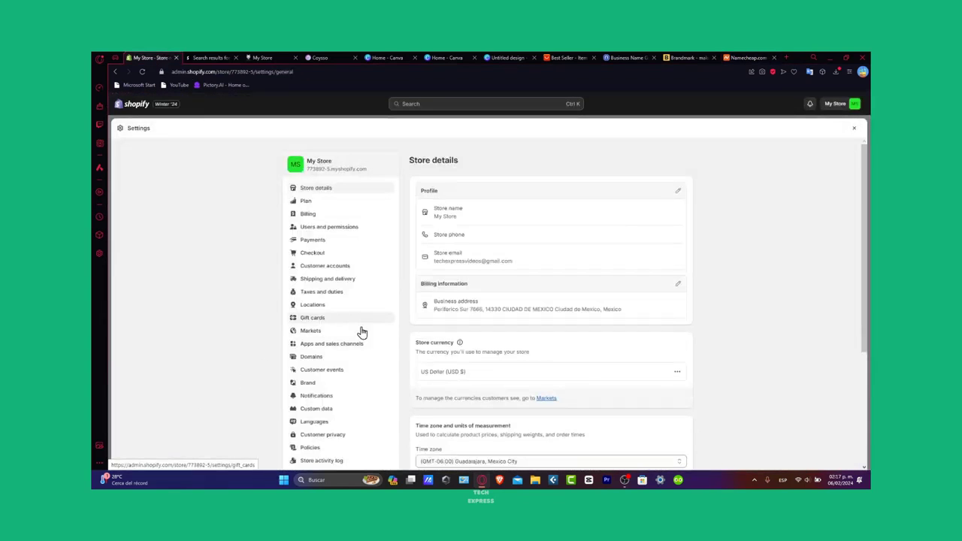
pyautogui.click(346, 359)
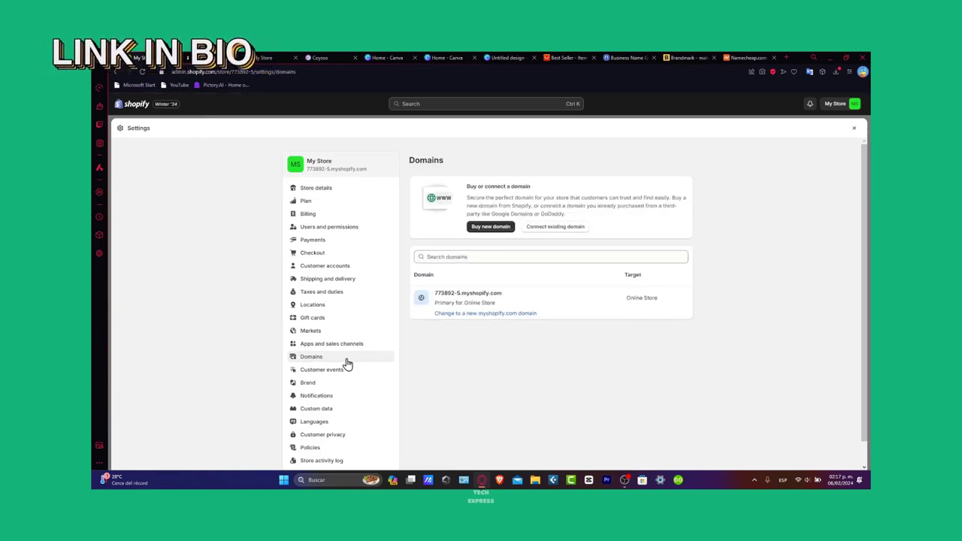
pyautogui.click(500, 230)
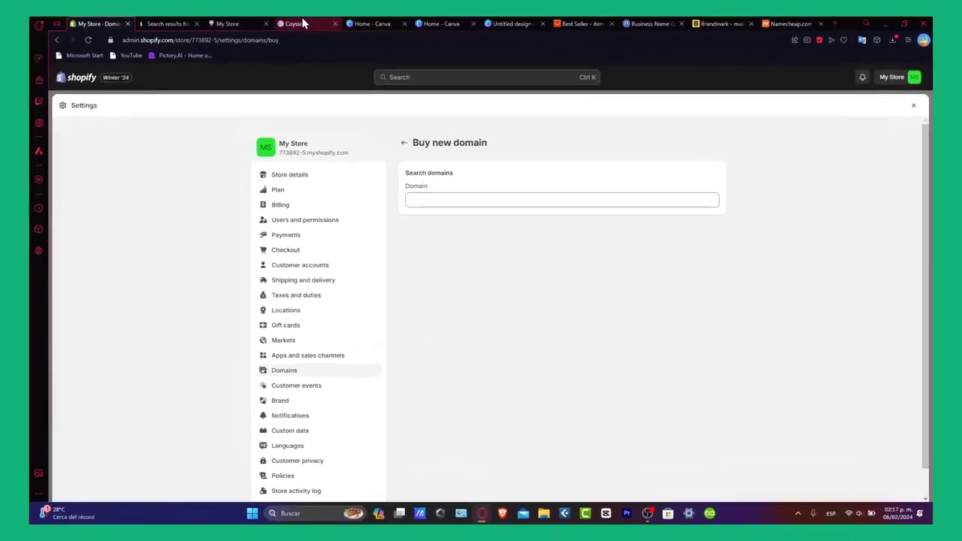
# - Check the store name on the storefront and search Shopify's domains for bulgare
pyautogui.click(229, 24)
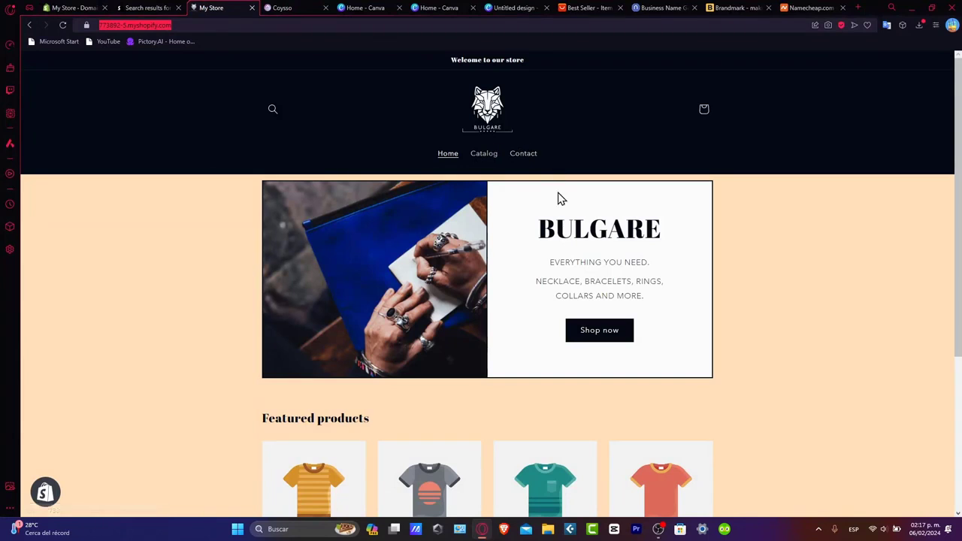
pyautogui.click(72, 8)
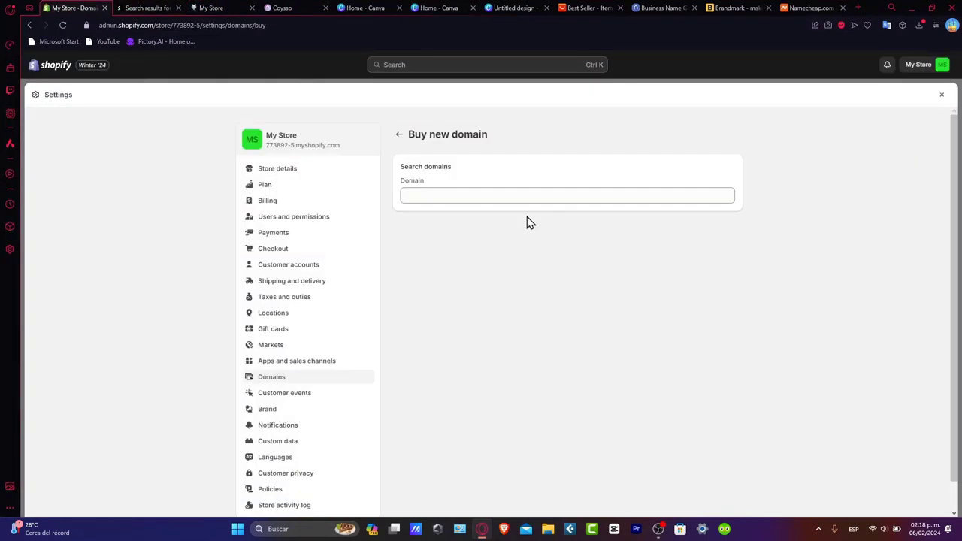
pyautogui.click(521, 195)
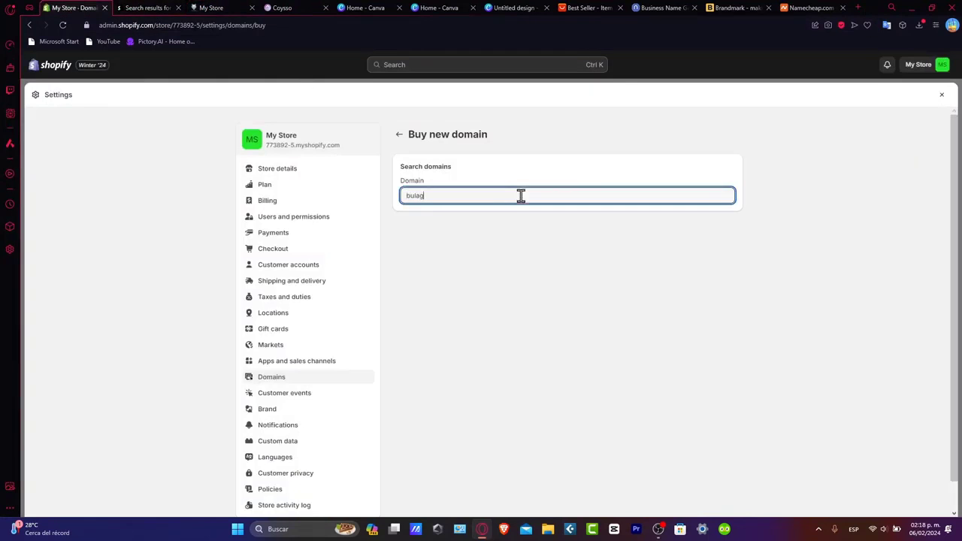
pyautogui.write('bulagre')
pyautogui.press('BackSpace')
pyautogui.press('BackSpace')
pyautogui.press('BackSpace')
pyautogui.press('BackSpace')
pyautogui.write('gar')
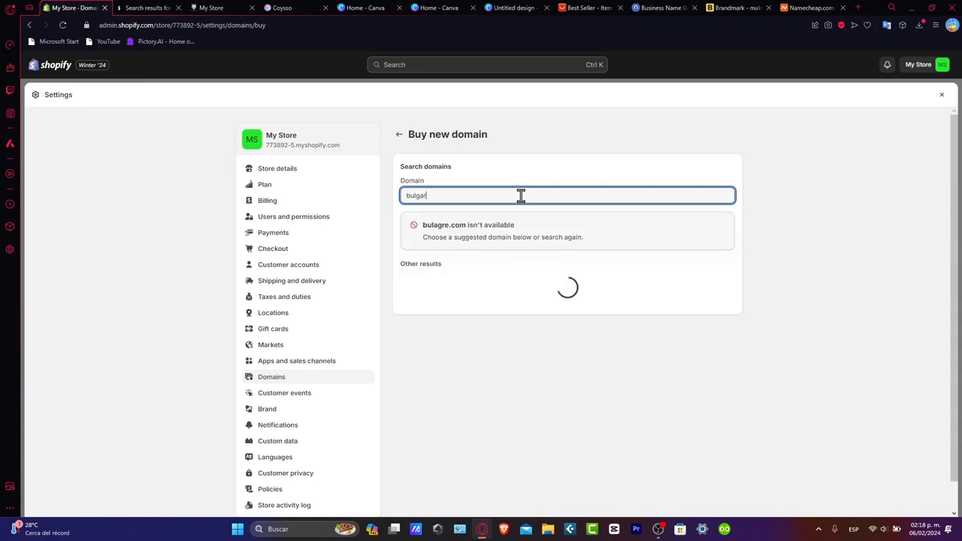
pyautogui.write('e')
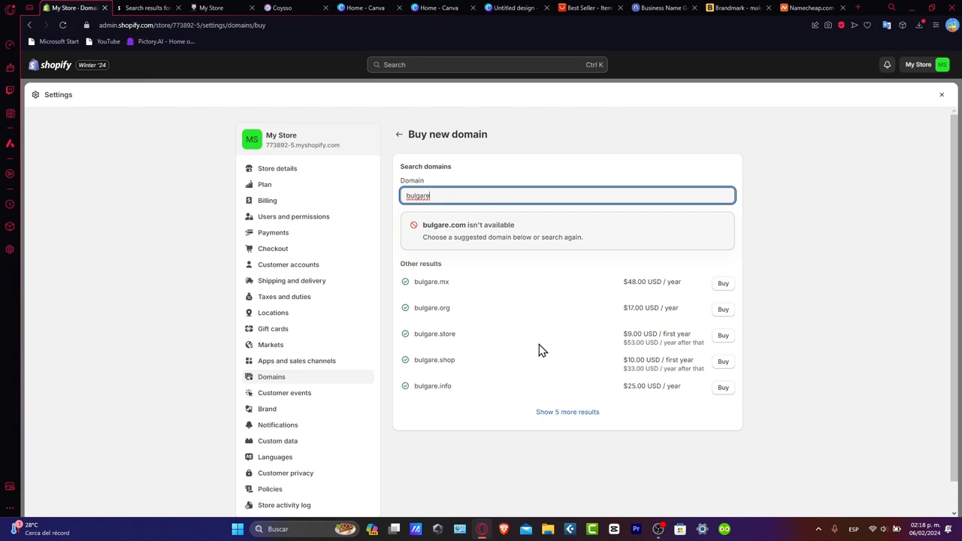
# - Switch to Namecheap, sign in to the account and search for the domain name BULGARE
pyautogui.click(810, 8)
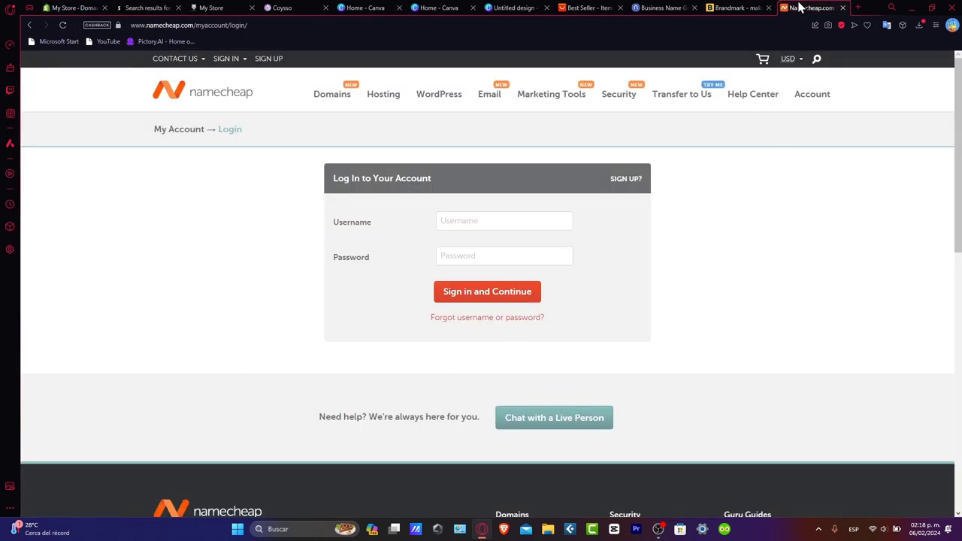
pyautogui.click(505, 223)
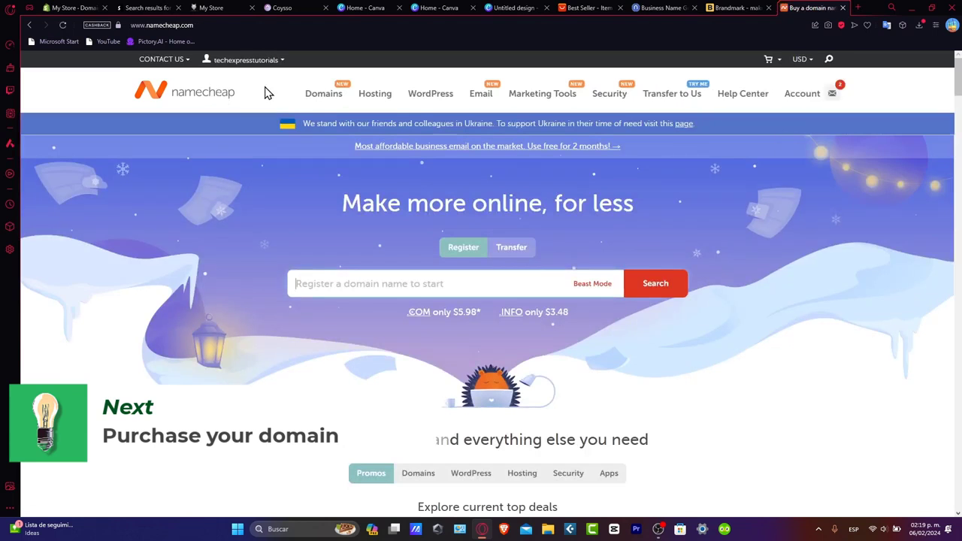
pyautogui.moveTo(310, 100)
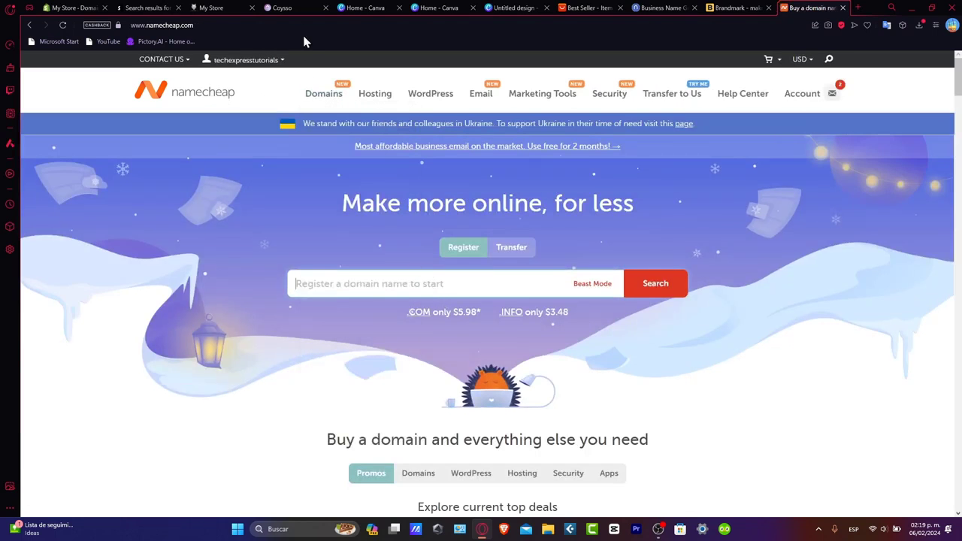
pyautogui.click(218, 7)
pyautogui.click(809, 8)
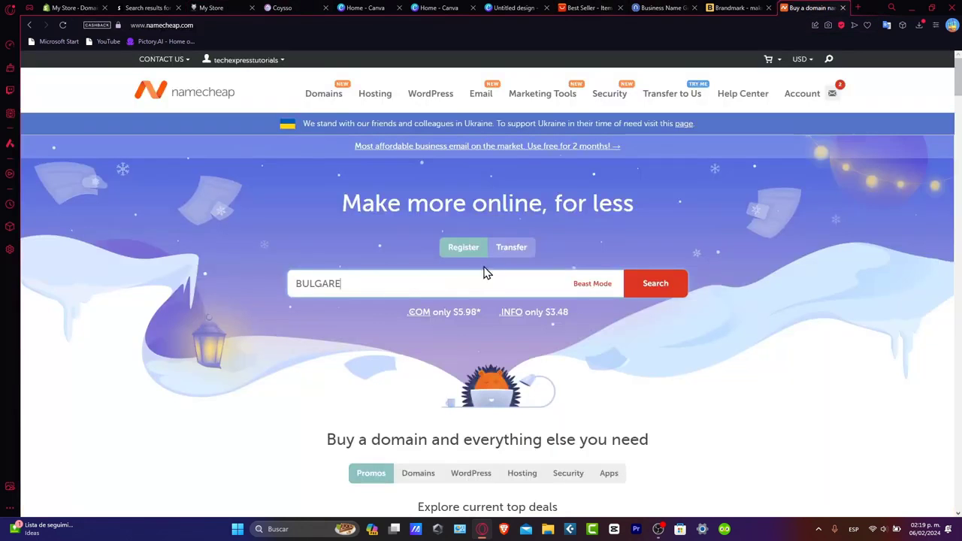
pyautogui.click(661, 283)
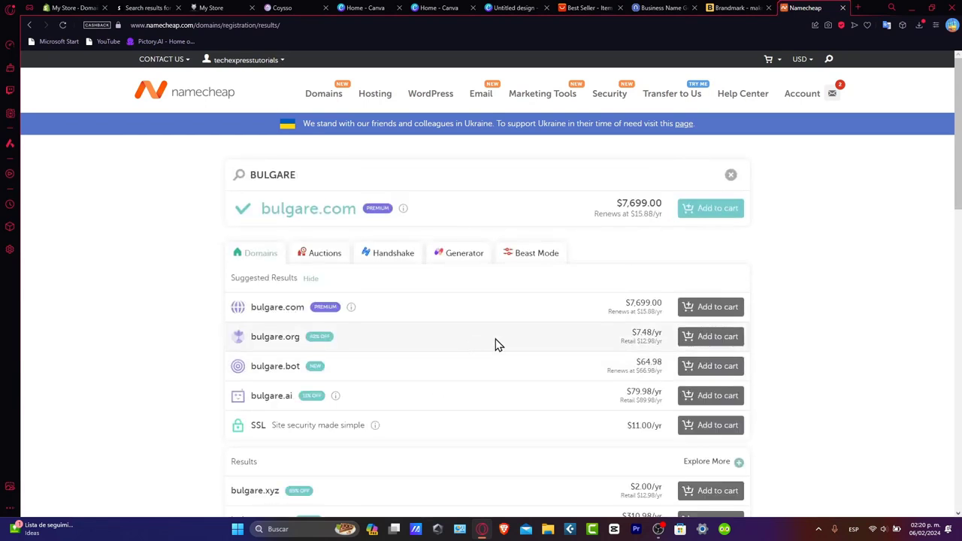
# - Compare the offered bulgare domains and their yearly prices, and add bulgare.shop to the cart
pyautogui.scroll(-2, 496, 344)
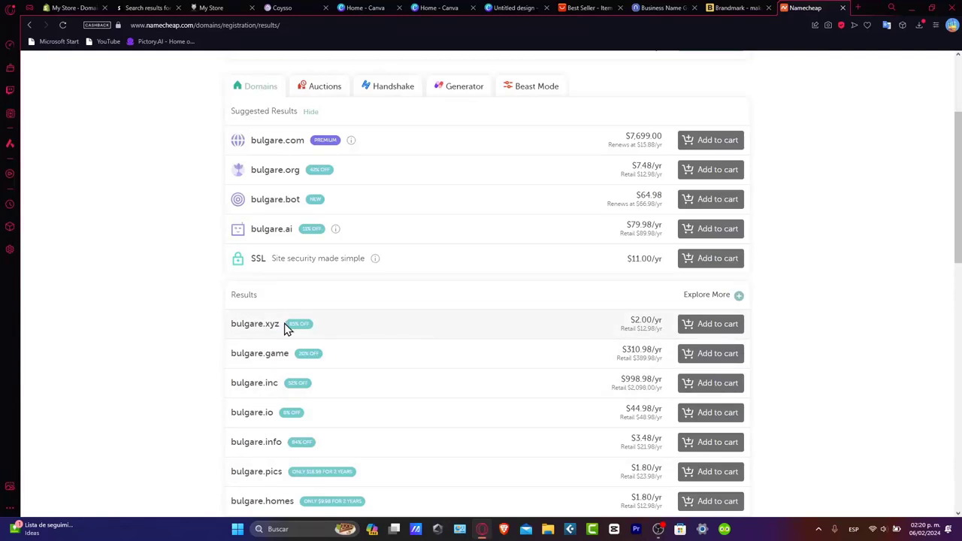
pyautogui.moveTo(280, 326); pyautogui.dragTo(233, 335)
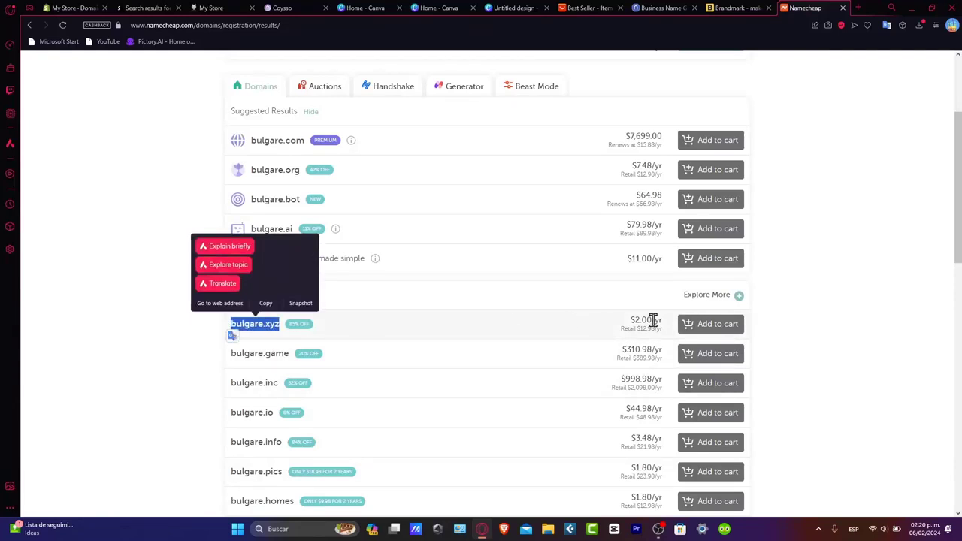
pyautogui.scroll(-2, 653, 319)
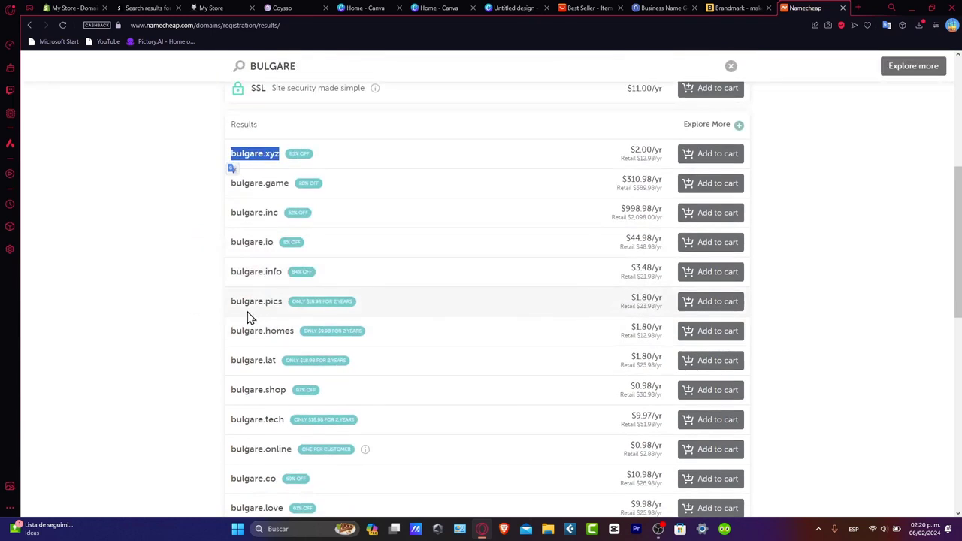
pyautogui.moveTo(242, 301); pyautogui.dragTo(279, 301)
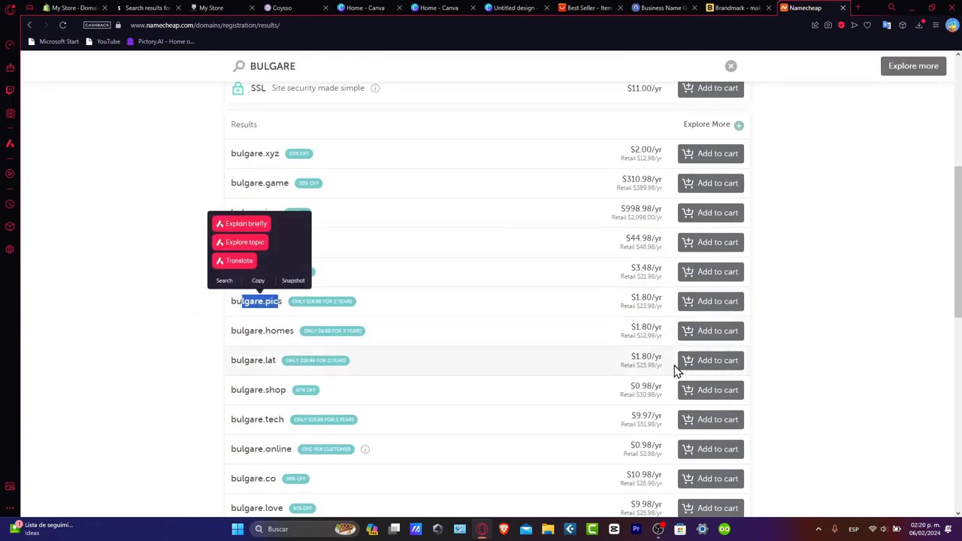
pyautogui.moveTo(629, 387); pyautogui.dragTo(661, 387)
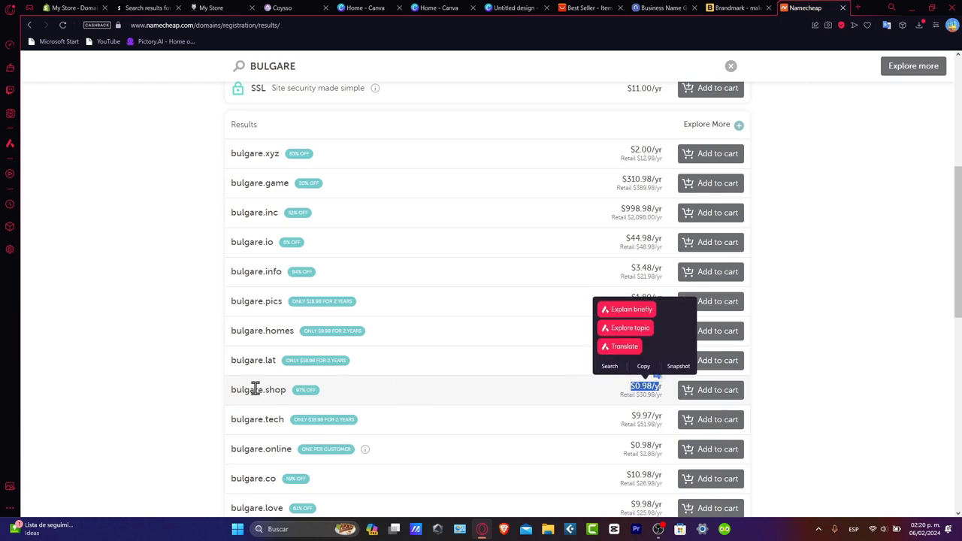
pyautogui.click(274, 390)
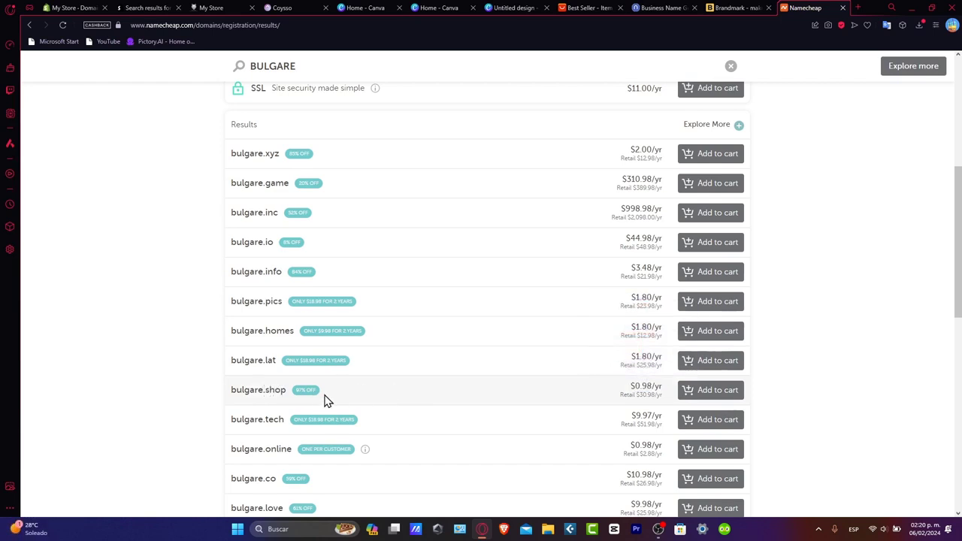
pyautogui.click(709, 398)
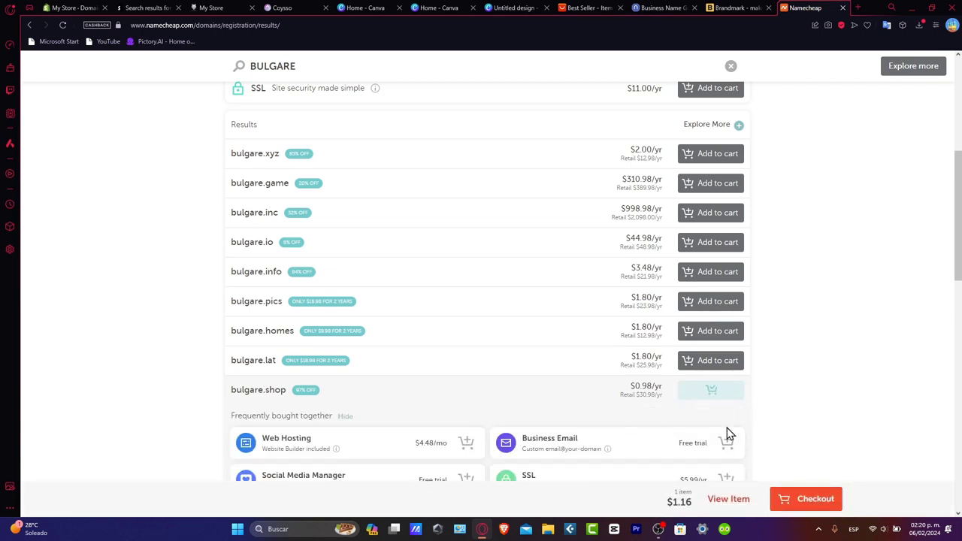
# - Open the Namecheap account's Domain List and look over the domains already owned
pyautogui.scroll(-4, 751, 434)
pyautogui.scroll(9, 749, 382)
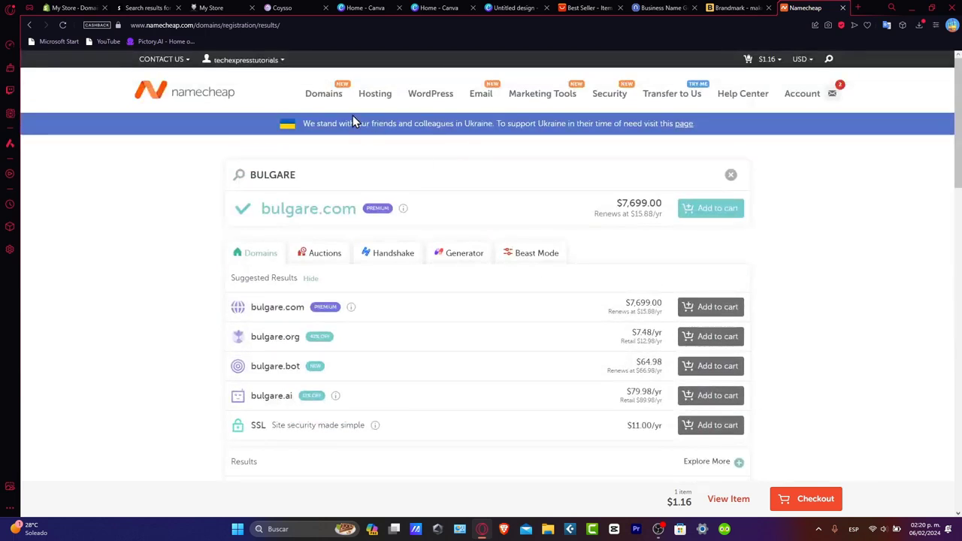
pyautogui.moveTo(329, 97)
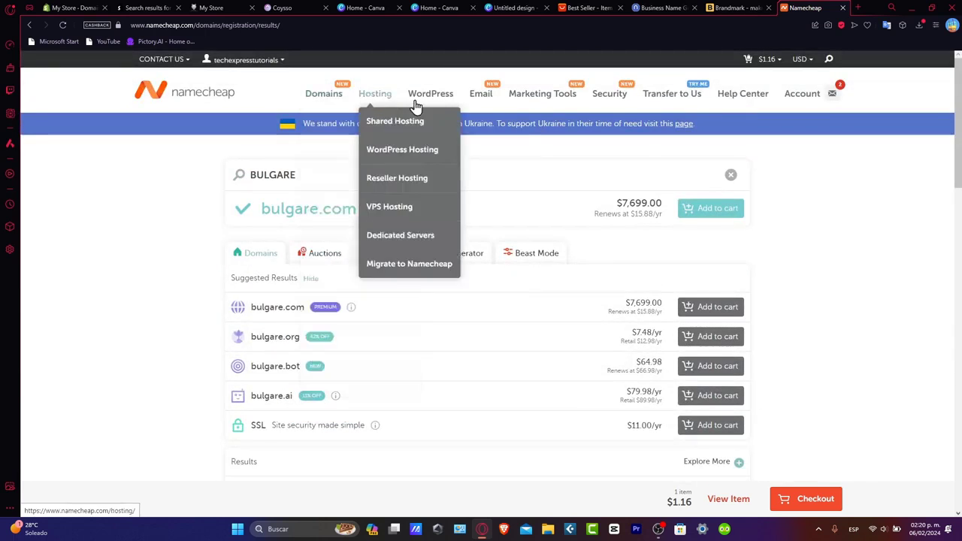
pyautogui.moveTo(805, 92)
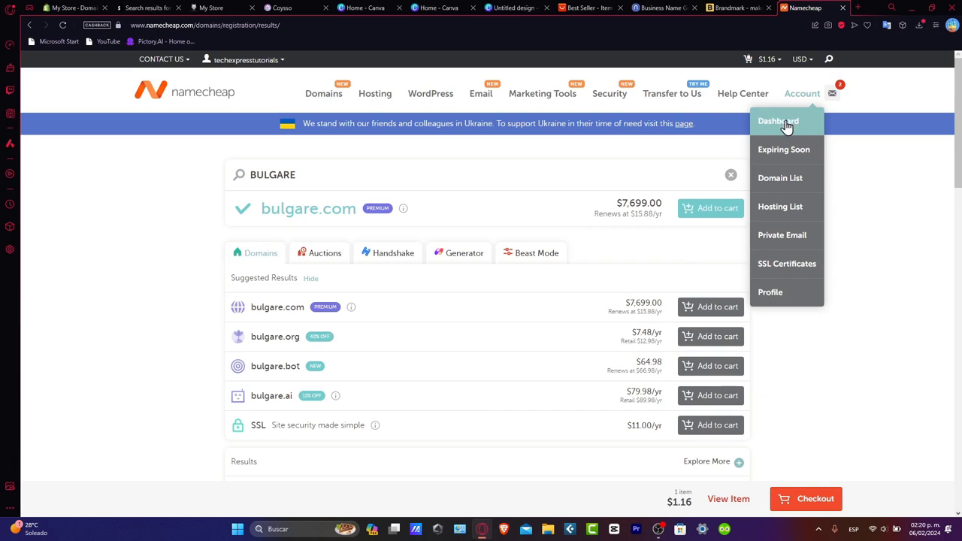
pyautogui.click(789, 183)
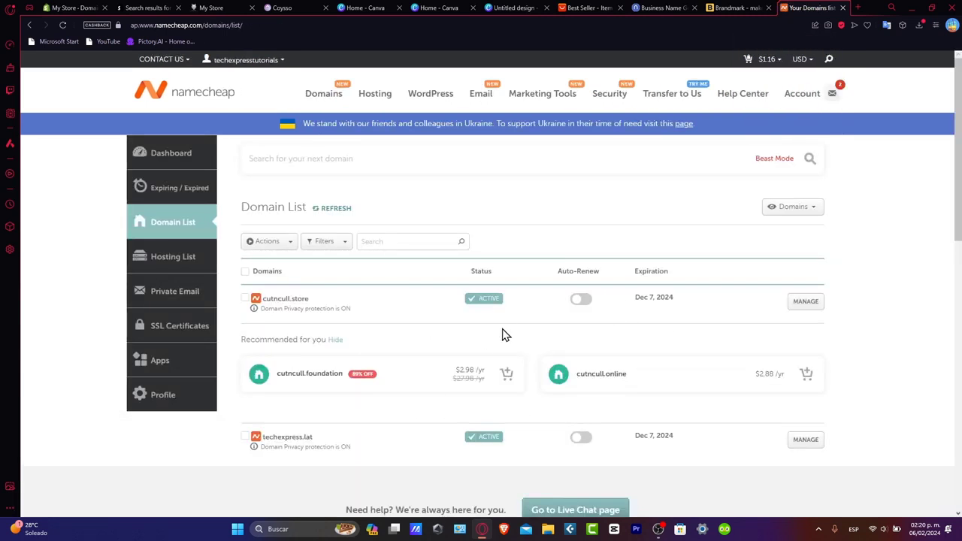
pyautogui.scroll(-2, 650, 417)
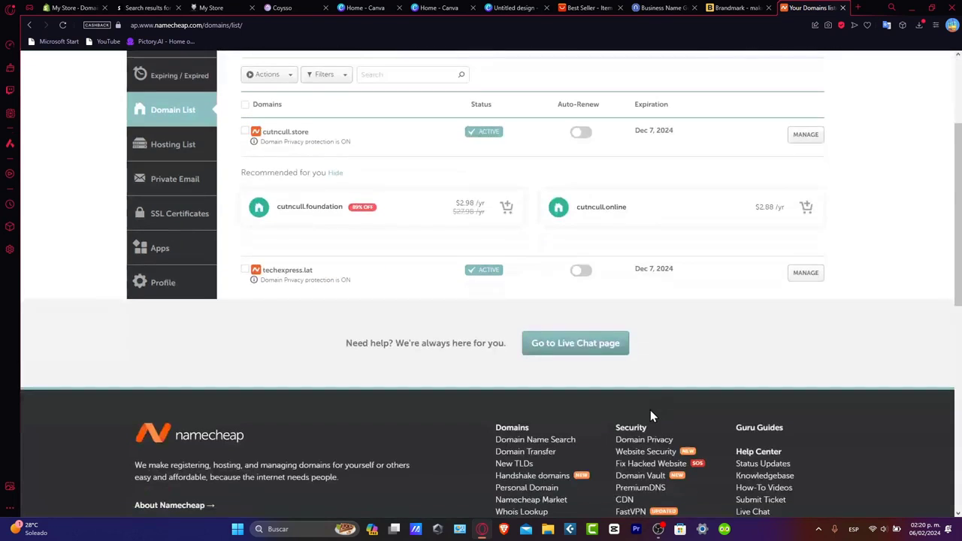
pyautogui.scroll(2, 584, 350)
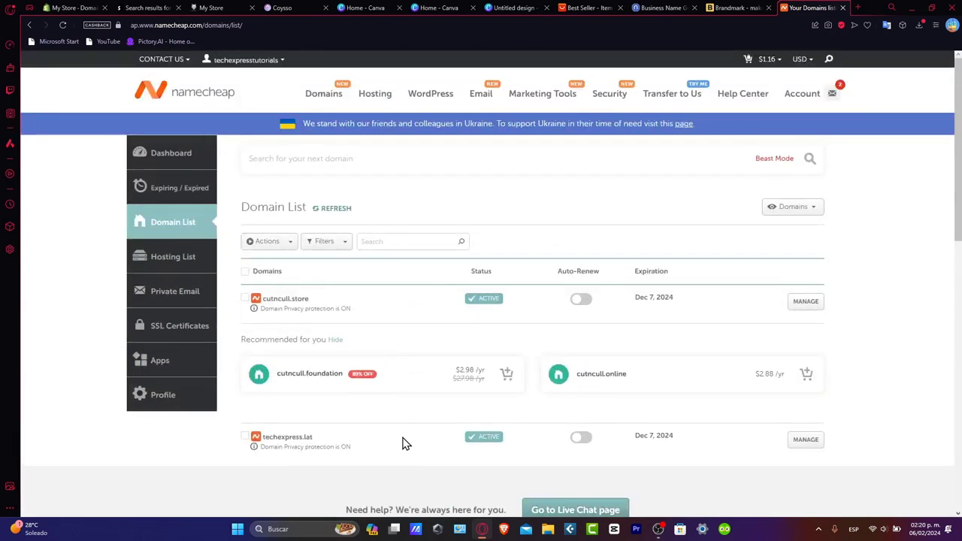
# - Switch to the Shopify admin, return to the Domains settings and start connecting an existing domain
pyautogui.click(75, 7)
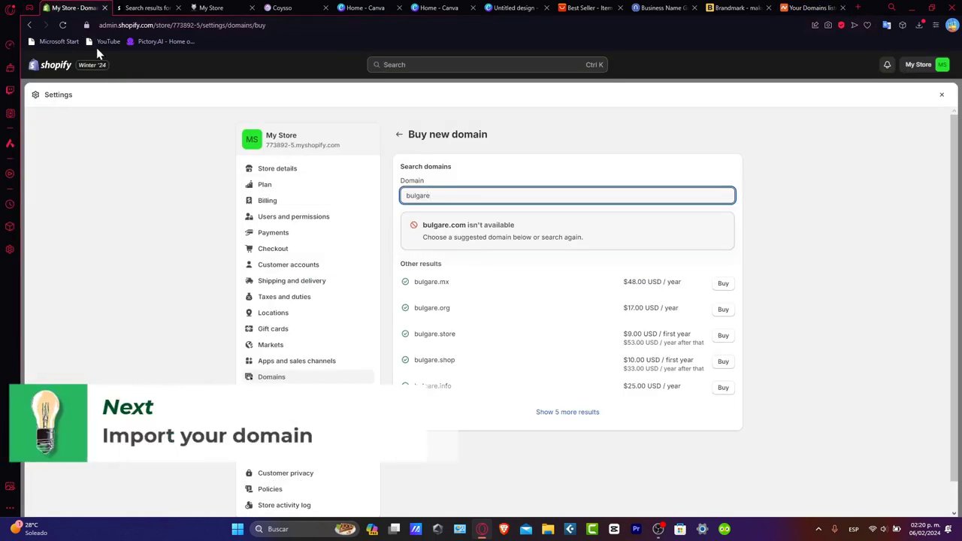
pyautogui.click(398, 134)
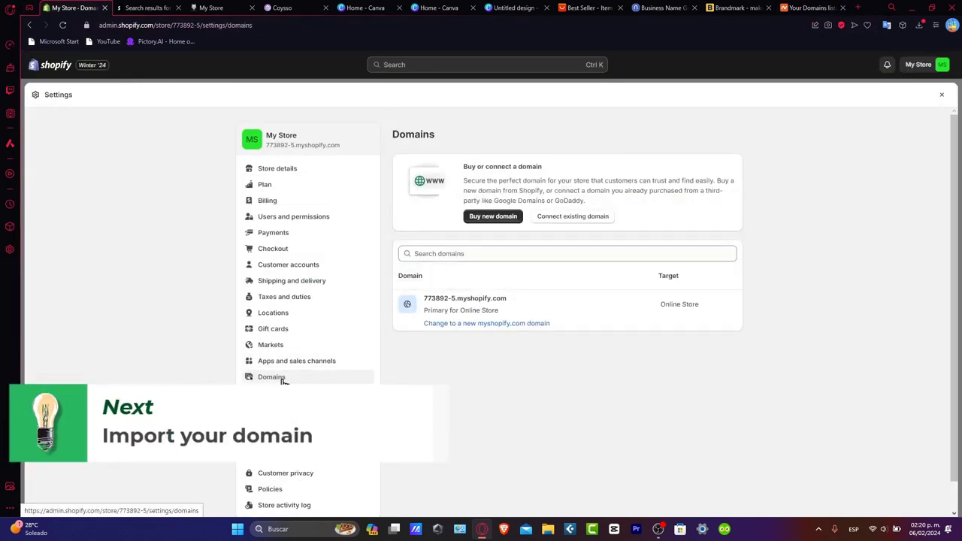
pyautogui.click(572, 217)
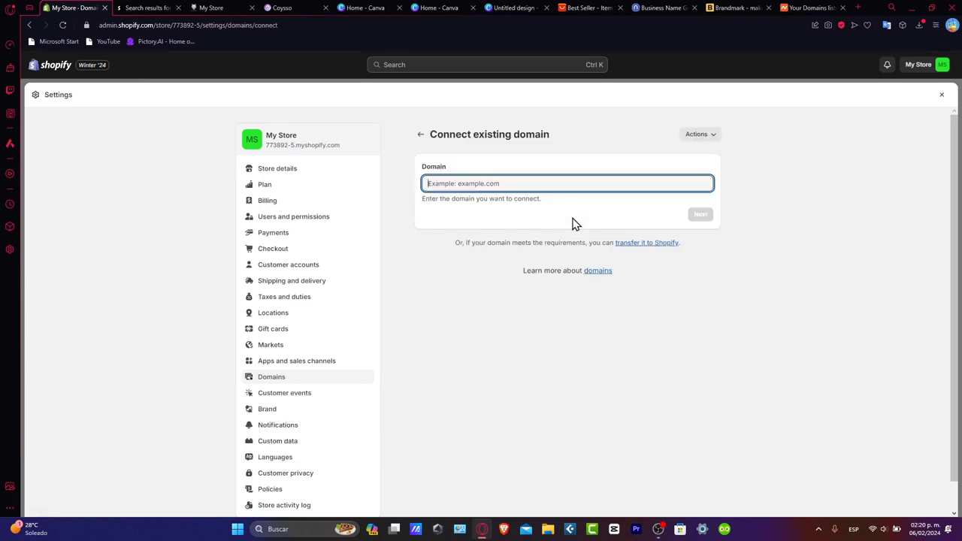
# - Switch to the Namecheap Domain List, close the unneeded business-name and logo browser tabs, and copy the domain name techexpress.lat
pyautogui.click(810, 8)
pyautogui.moveTo(633, 75)
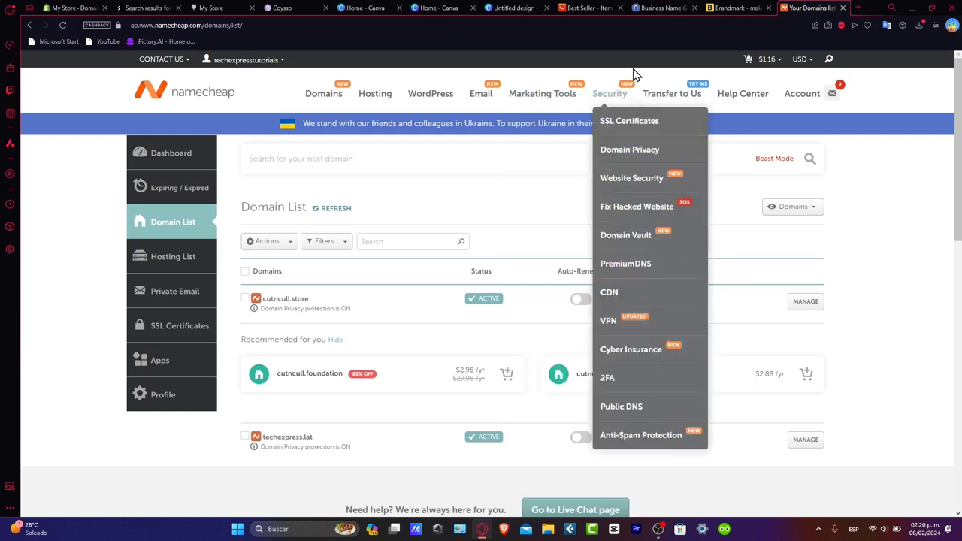
pyautogui.click(695, 7)
pyautogui.click(620, 8)
pyautogui.click(619, 9)
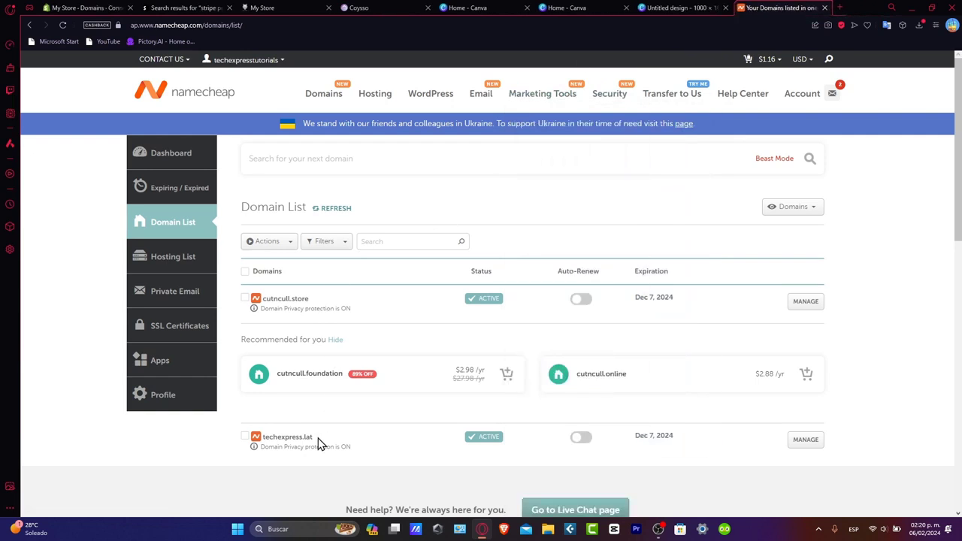
pyautogui.moveTo(317, 444); pyautogui.dragTo(265, 446)
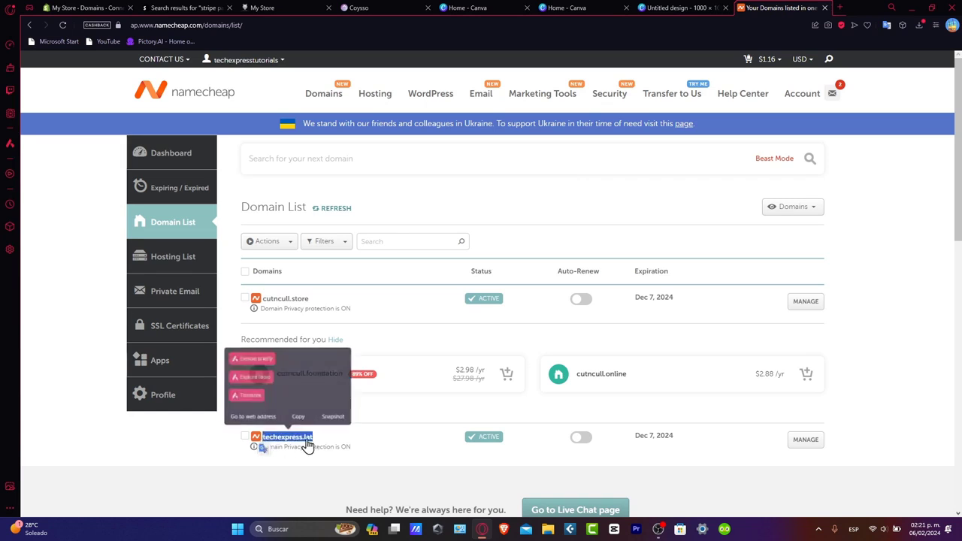
pyautogui.hotkey('ctrl', 'c')
# - Switch to the Shopify admin and submit techexpress.lat as the existing domain to connect
pyautogui.hotkey('ctrl', 'Tab')
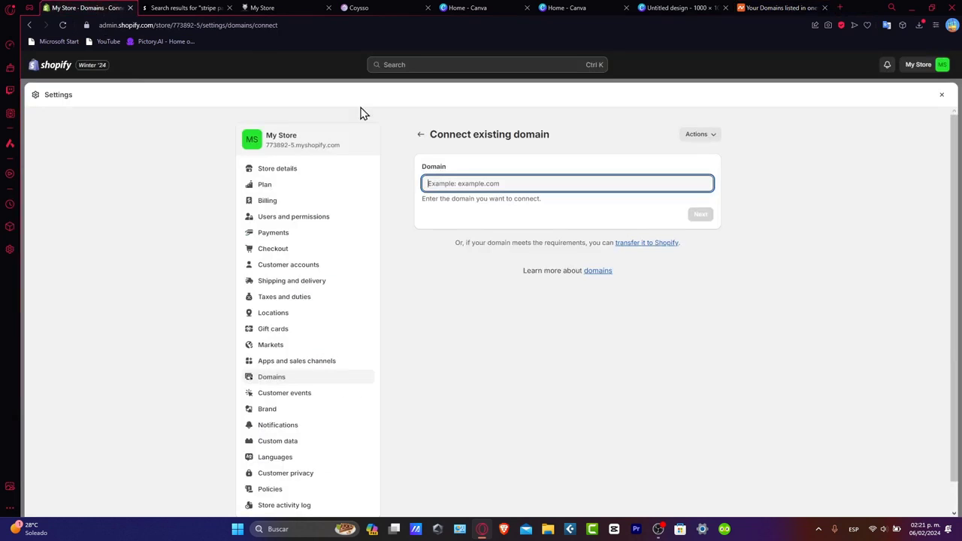
pyautogui.hotkey('ctrl', 'v')
pyautogui.click(699, 217)
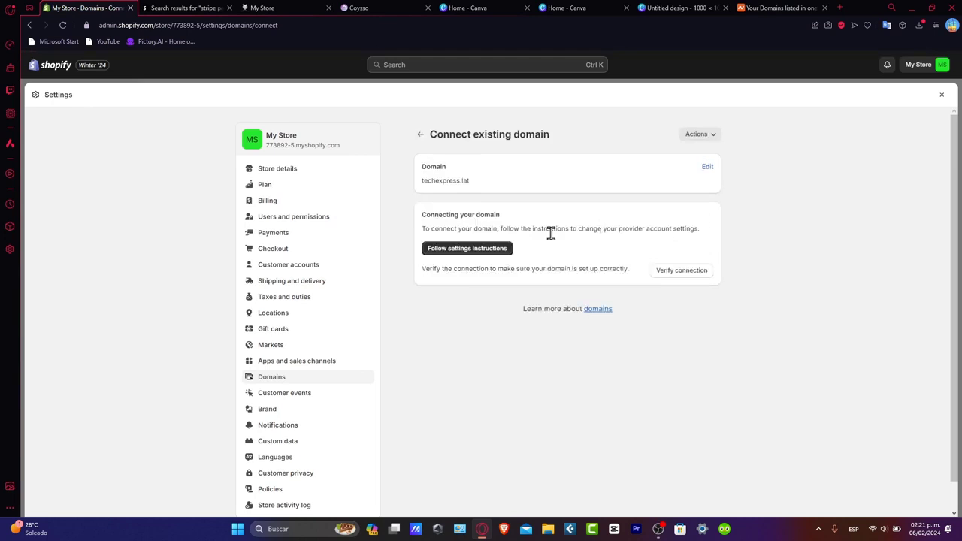
# - Open Shopify's settings instructions for the domain and skim the help page on connecting a third-party domain
pyautogui.moveTo(461, 217); pyautogui.dragTo(704, 235)
pyautogui.click(704, 236)
pyautogui.click(484, 252)
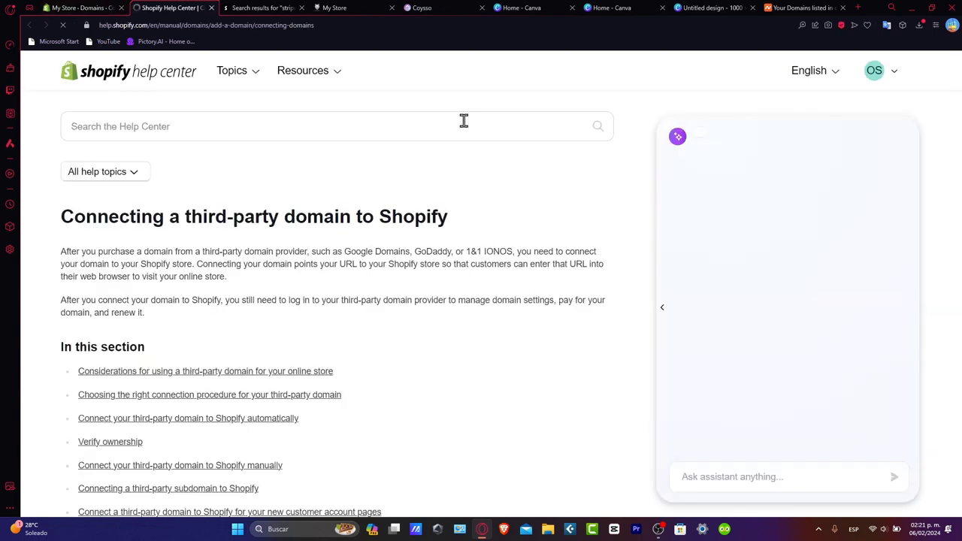
pyautogui.scroll(-3, 384, 216)
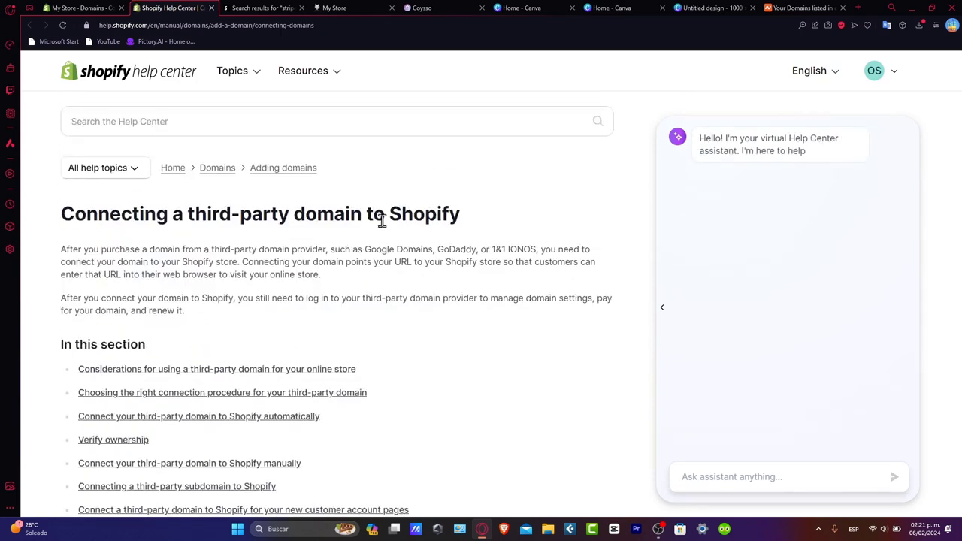
pyautogui.scroll(-3, 384, 229)
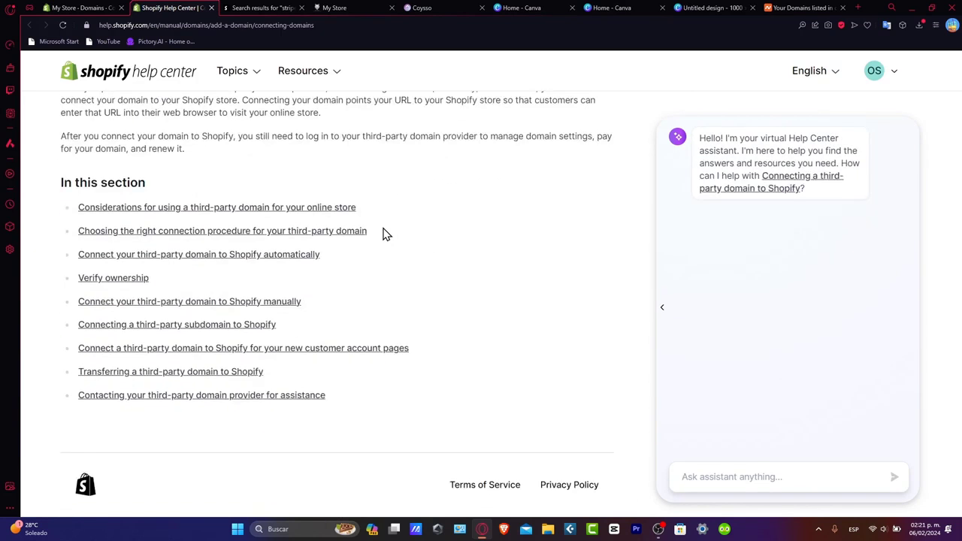
# - Return to the Shopify admin, verify the connection of techexpress.lat and read the required A record and CNAME values
pyautogui.click(98, 8)
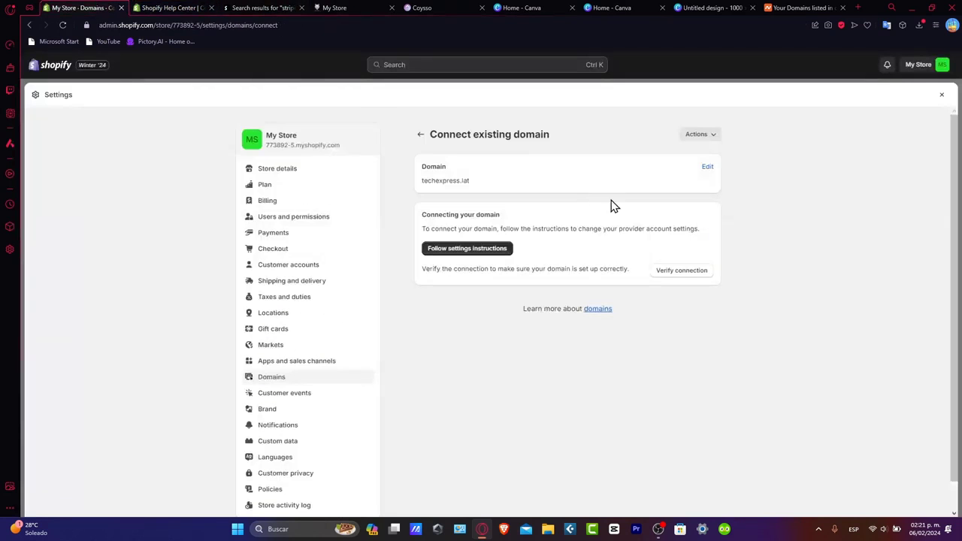
pyautogui.click(682, 271)
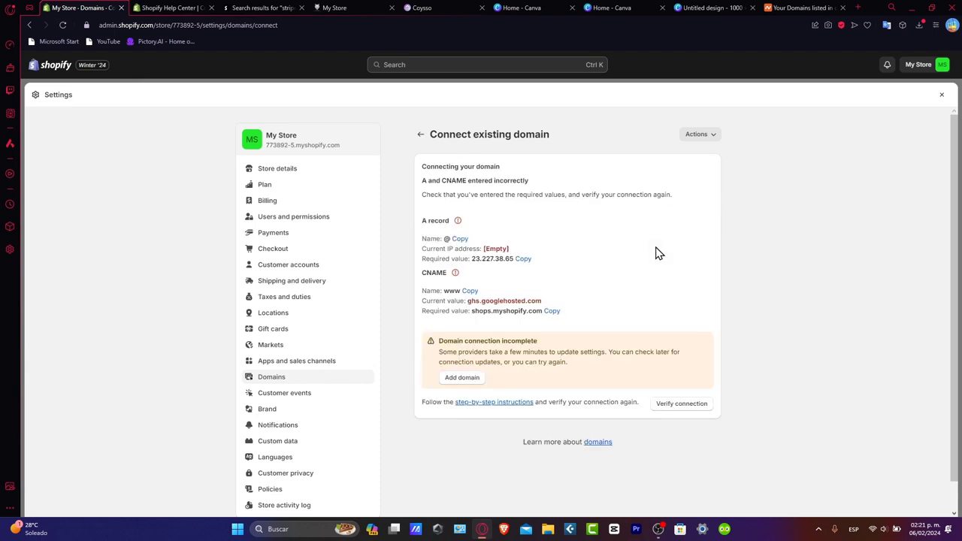
pyautogui.moveTo(434, 199); pyautogui.dragTo(631, 320)
pyautogui.click(631, 320)
# - Switch to Namecheap, refresh the Domain List and open the management page of techexpress.lat
pyautogui.click(792, 7)
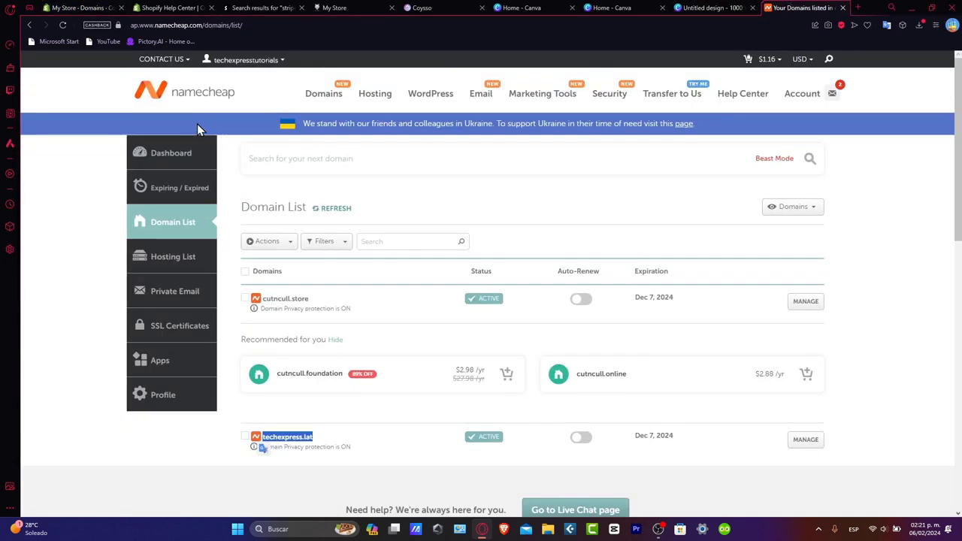
pyautogui.click(330, 208)
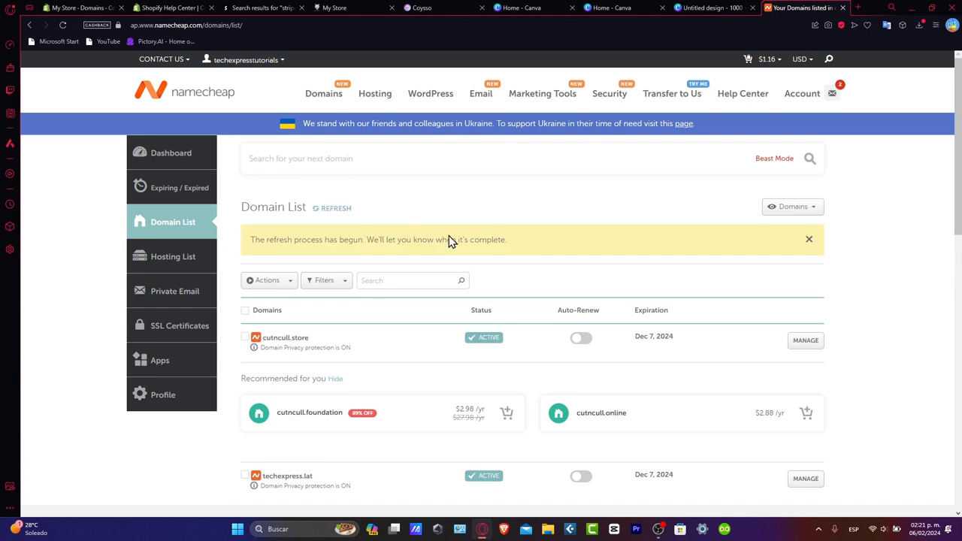
pyautogui.scroll(-2, 449, 235)
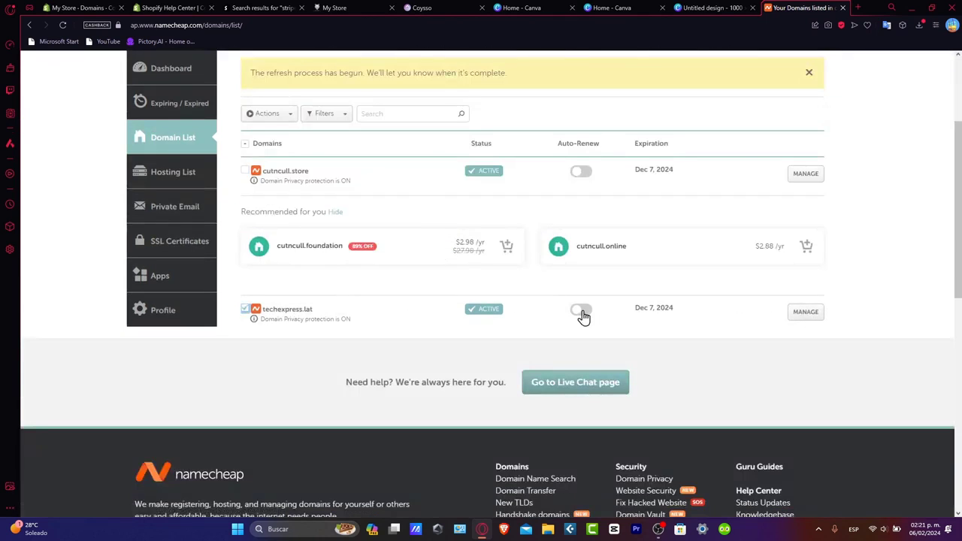
pyautogui.click(812, 315)
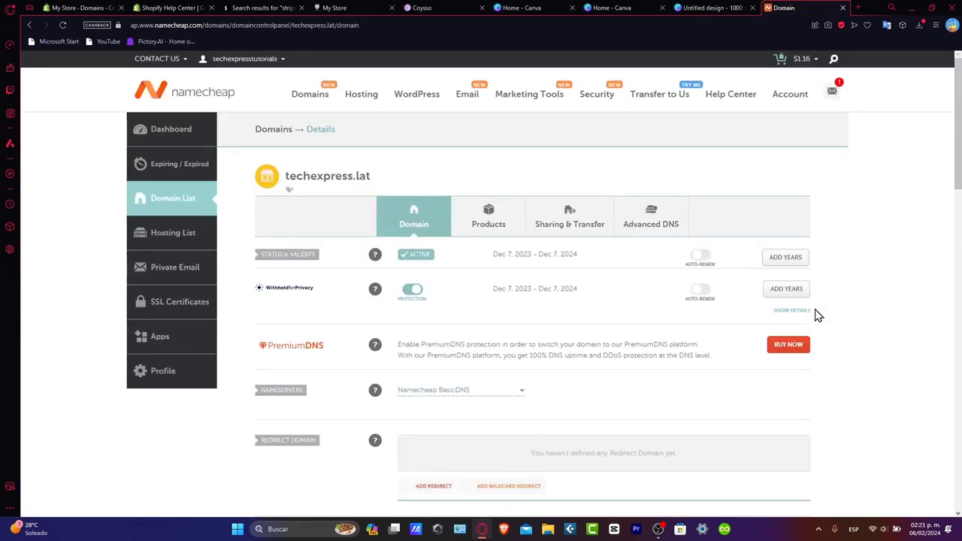
# - Look through the domain details of techexpress.lat and open its Advanced DNS settings at the host records
pyautogui.scroll(-10, 674, 344)
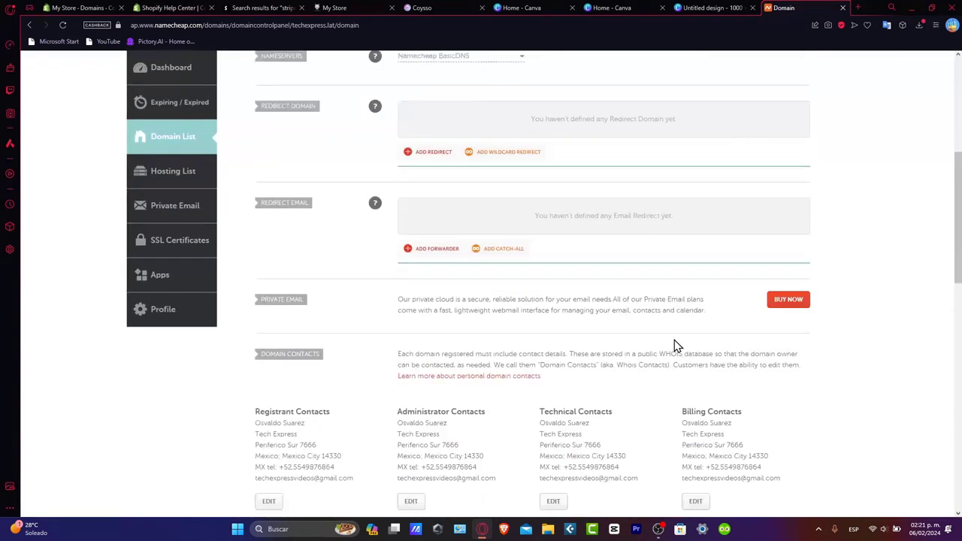
pyautogui.scroll(10, 674, 340)
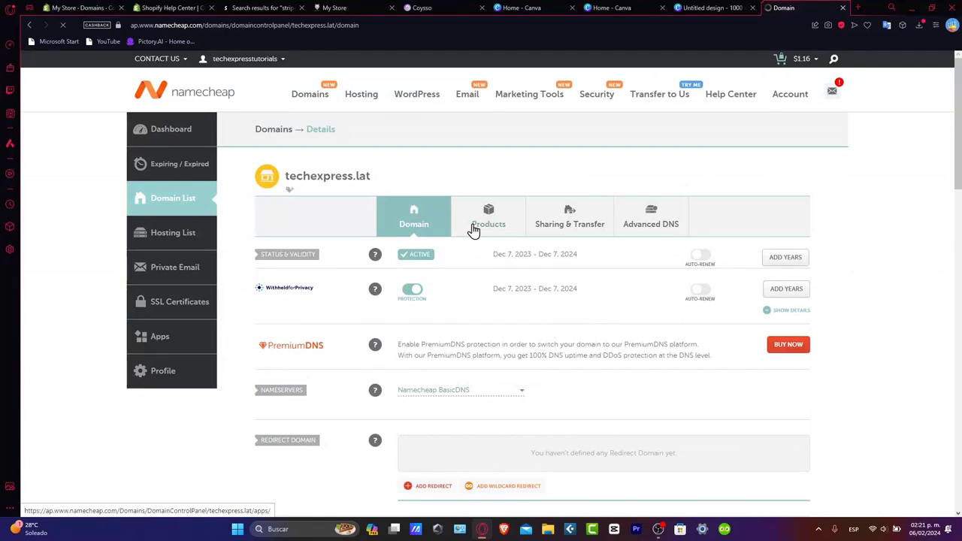
pyautogui.click(472, 228)
pyautogui.click(656, 225)
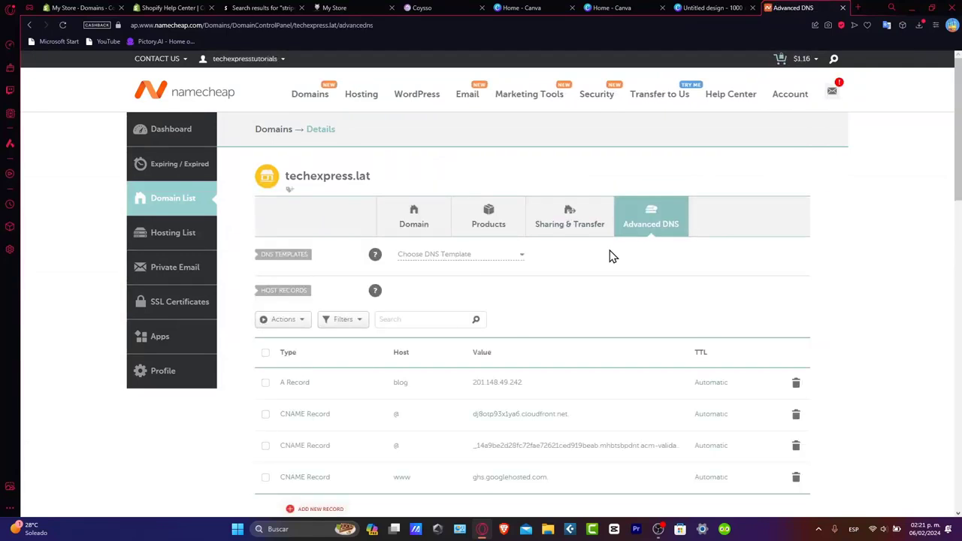
pyautogui.scroll(-2, 610, 253)
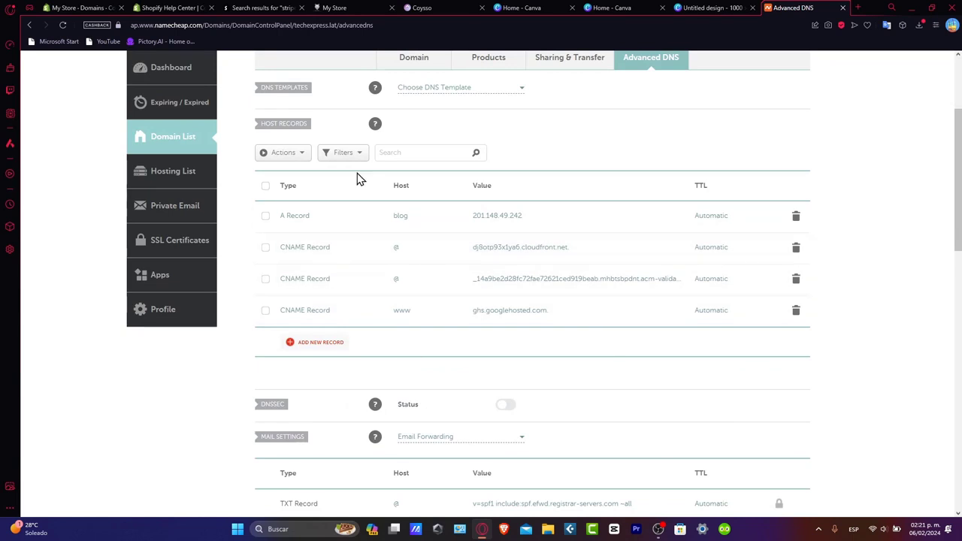
# - Check the A record requirement in the Shopify admin and move the Namecheap tab directly beside the Shopify tab
pyautogui.click(81, 7)
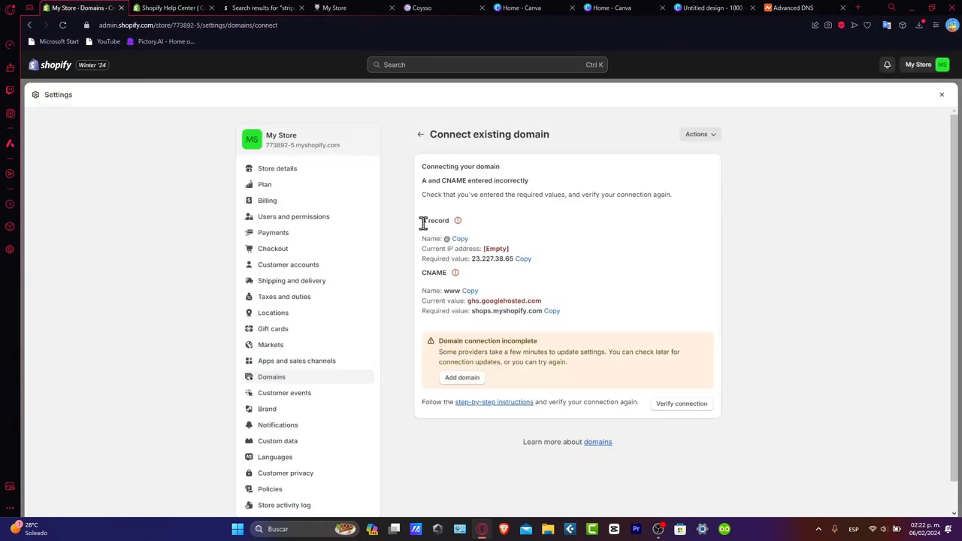
pyautogui.moveTo(423, 224); pyautogui.dragTo(450, 223)
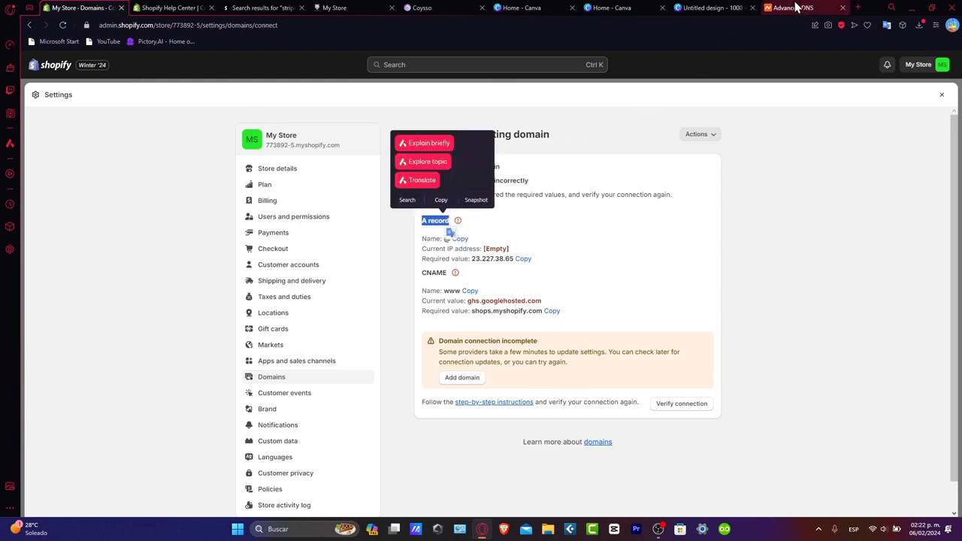
pyautogui.moveTo(796, 8); pyautogui.dragTo(167, 8)
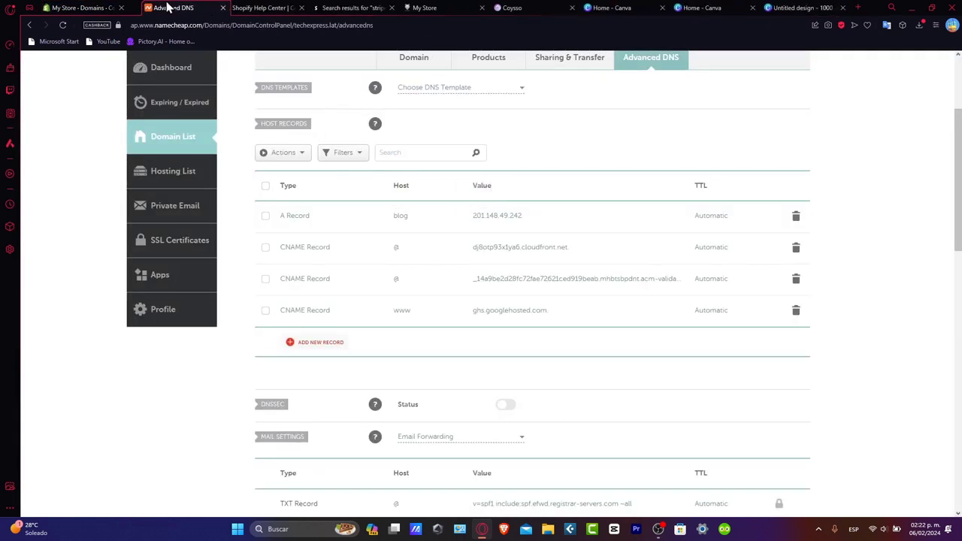
# - Start a new A Record in Namecheap's host records, and copy the required A record value 23.227.38.65 from the Shopify admin
pyautogui.click(322, 343)
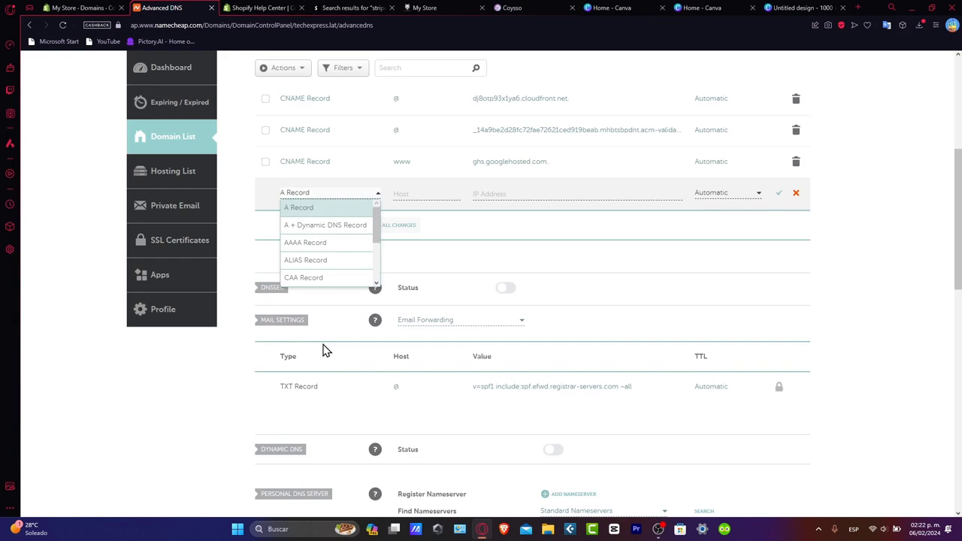
pyautogui.click(331, 217)
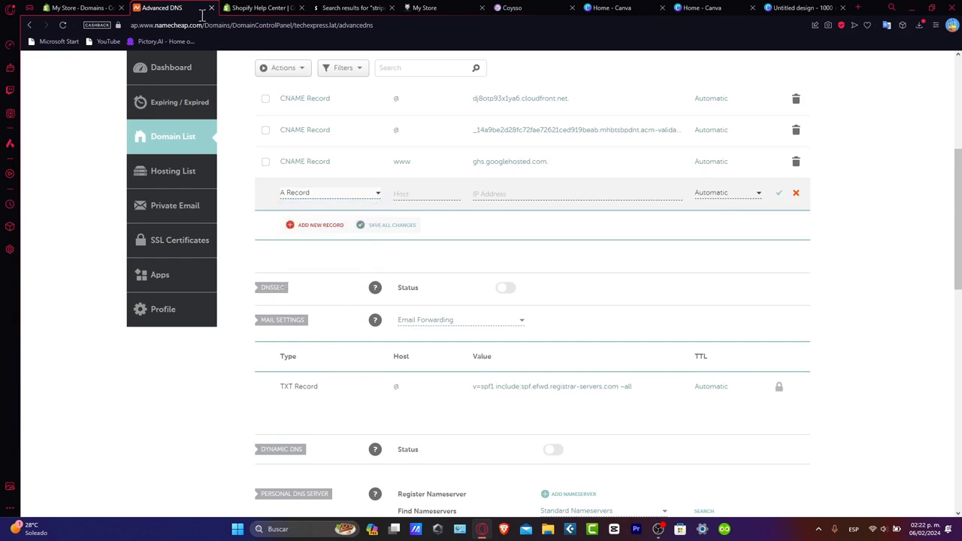
pyautogui.click(99, 7)
pyautogui.click(449, 250)
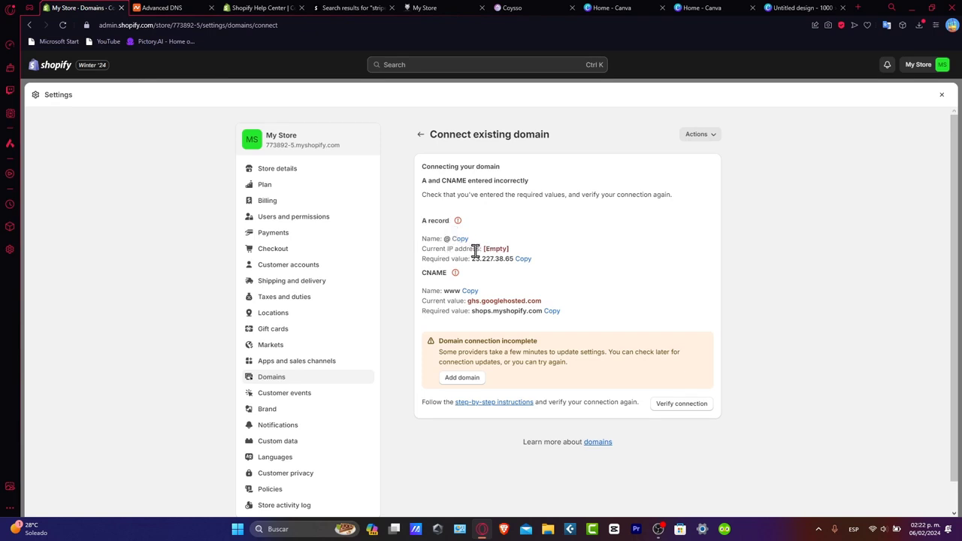
pyautogui.click(518, 260)
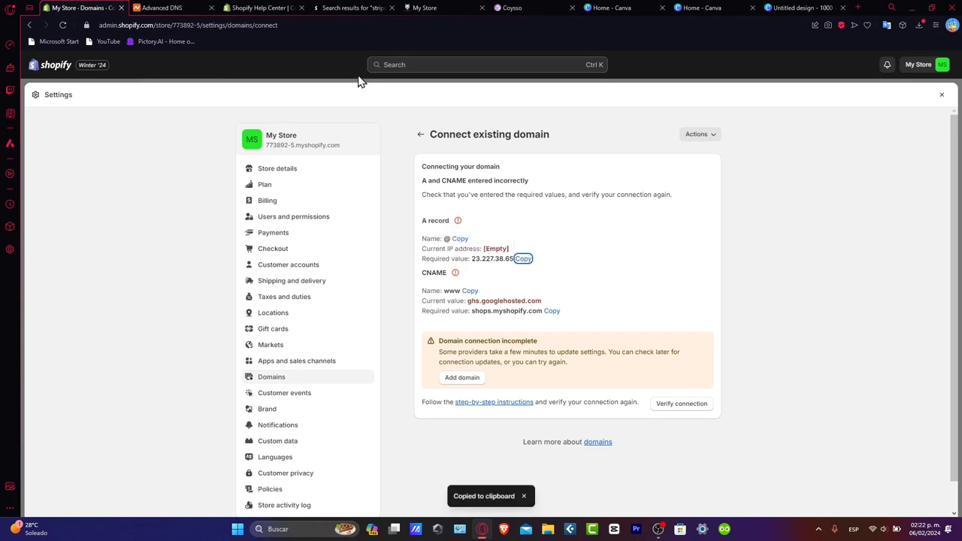
# - Switch to Namecheap and save the new A Record with host @ and IP address 23.227.38.65
pyautogui.click(180, 8)
pyautogui.click(438, 194)
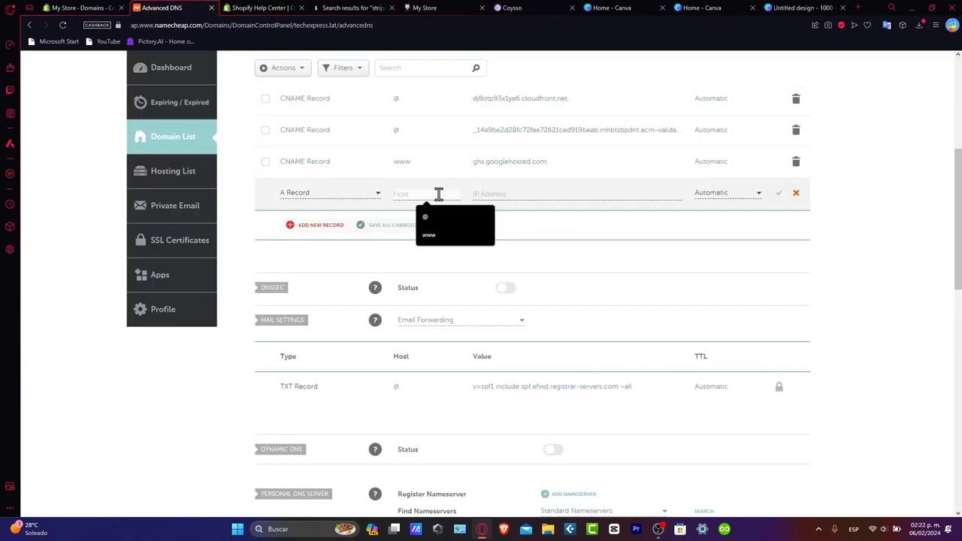
pyautogui.write('@')
pyautogui.click(525, 194)
pyautogui.click(547, 213)
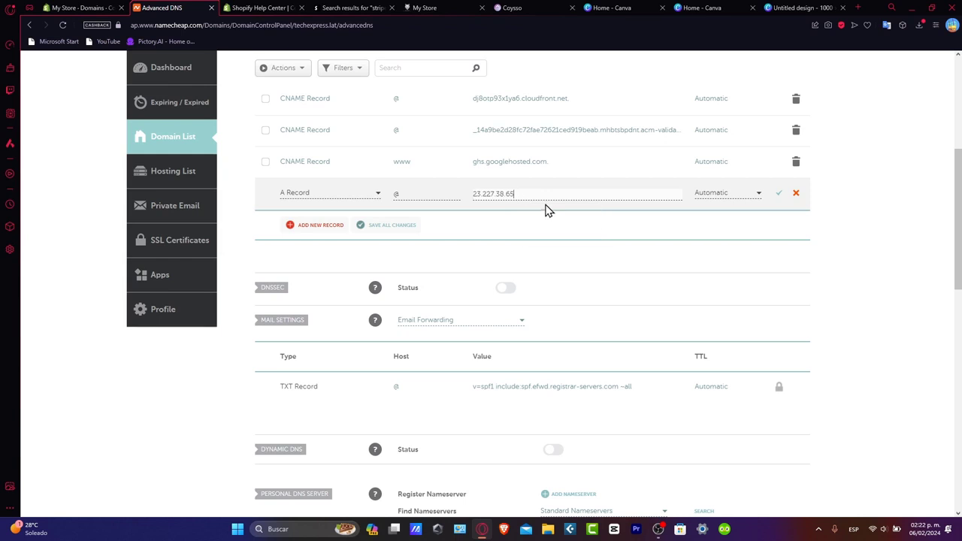
pyautogui.click(779, 194)
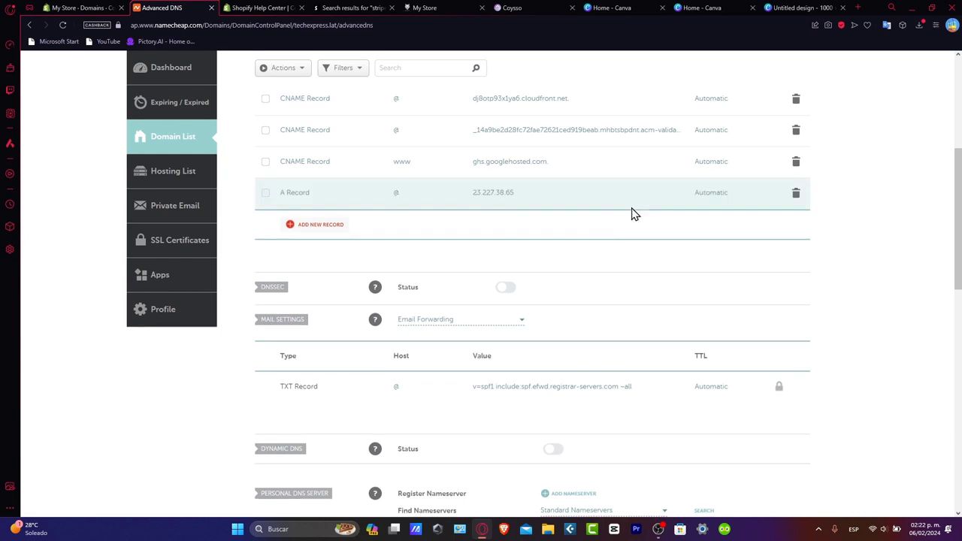
pyautogui.scroll(3, 596, 221)
pyautogui.scroll(-3, 594, 219)
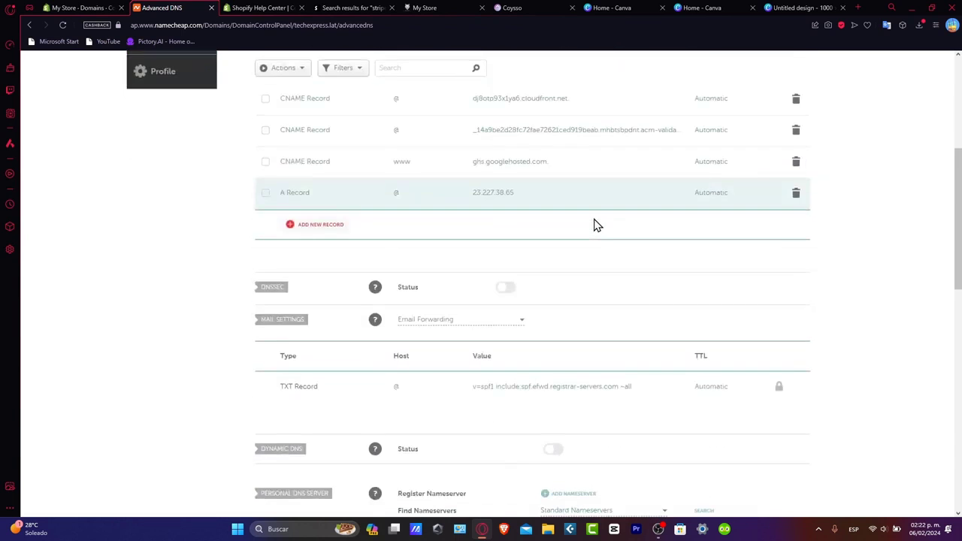
pyautogui.scroll(3, 593, 220)
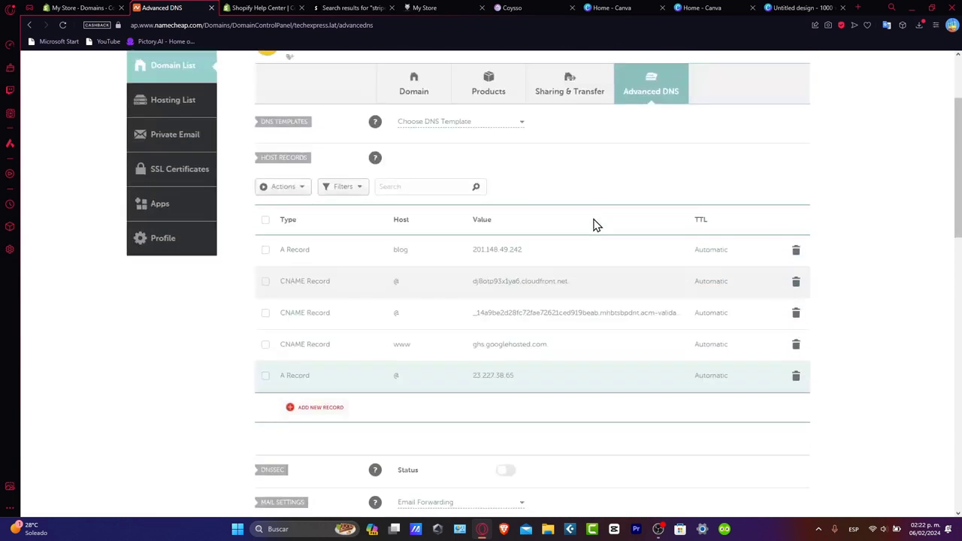
# - Start another host record in Namecheap, and copy the required CNAME value shops.myshopify.com from the Shopify admin
pyautogui.click(320, 408)
pyautogui.scroll(-3, 301, 361)
pyautogui.click(79, 7)
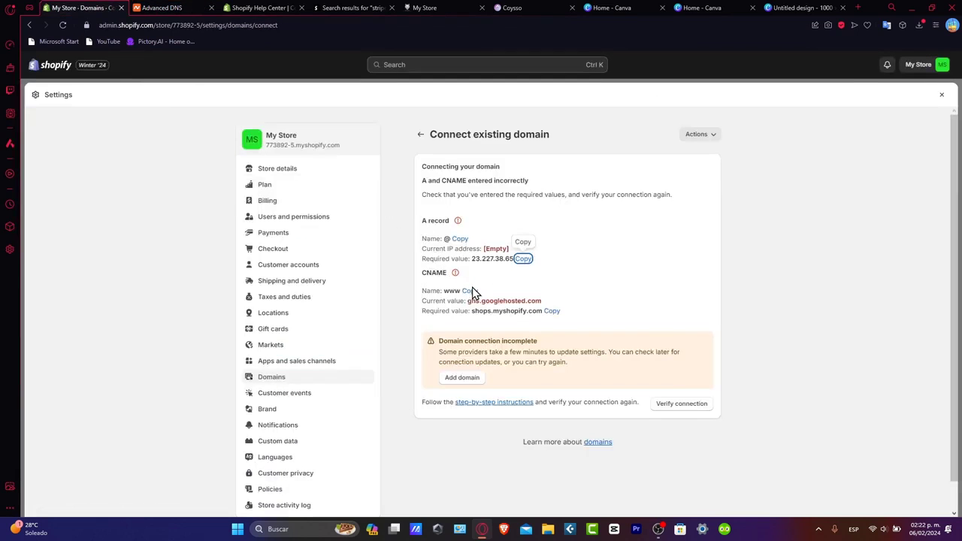
pyautogui.moveTo(544, 308); pyautogui.dragTo(465, 300)
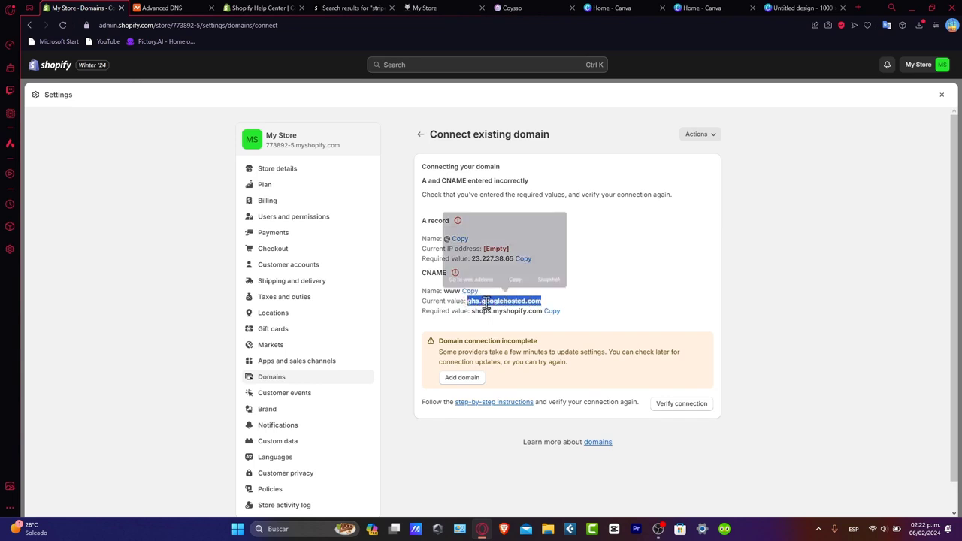
pyautogui.click(552, 311)
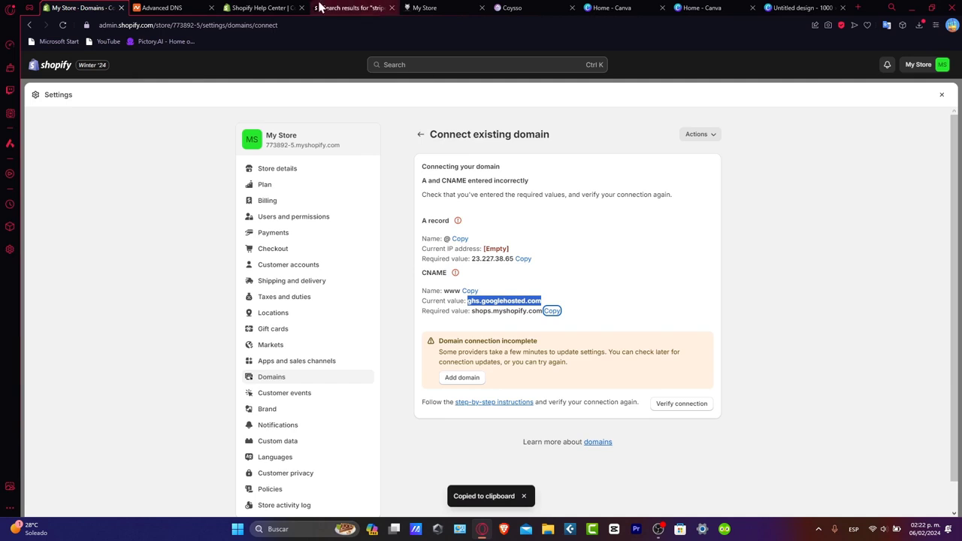
# - Switch to Namecheap, change the www CNAME Record's value to shops.myshopify.com, and save the record
pyautogui.click(185, 7)
pyautogui.click(494, 260)
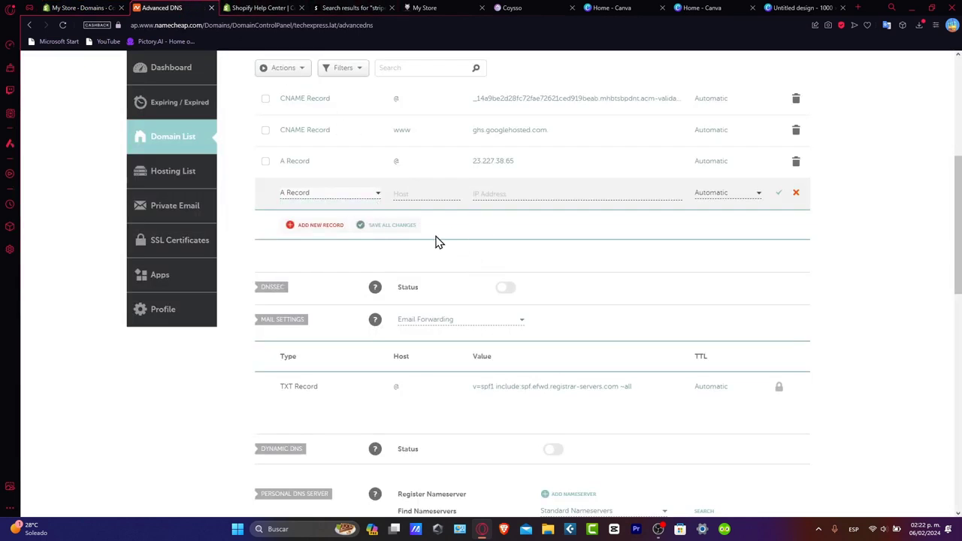
pyautogui.click(508, 142)
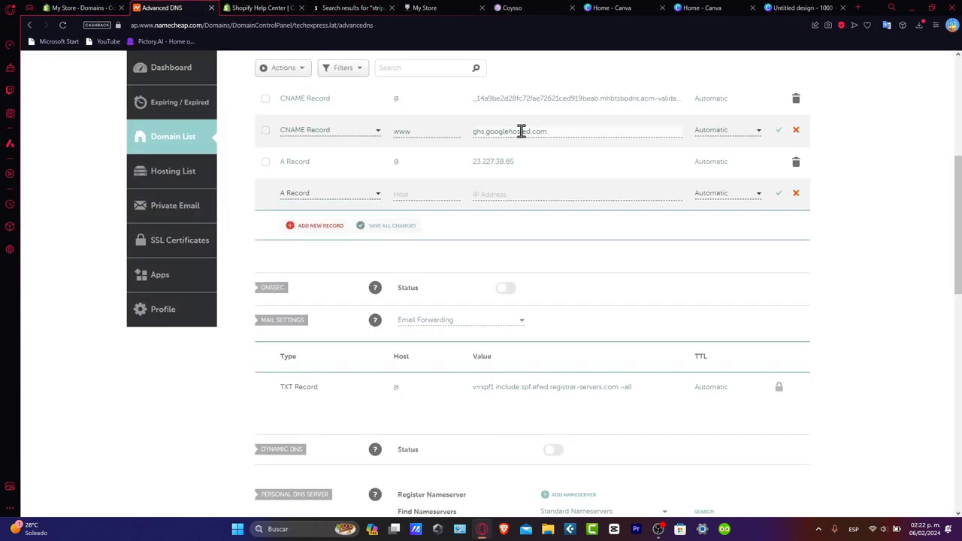
pyautogui.hotkey('ctrl', 'a')
pyautogui.hotkey('ctrl', 'v')
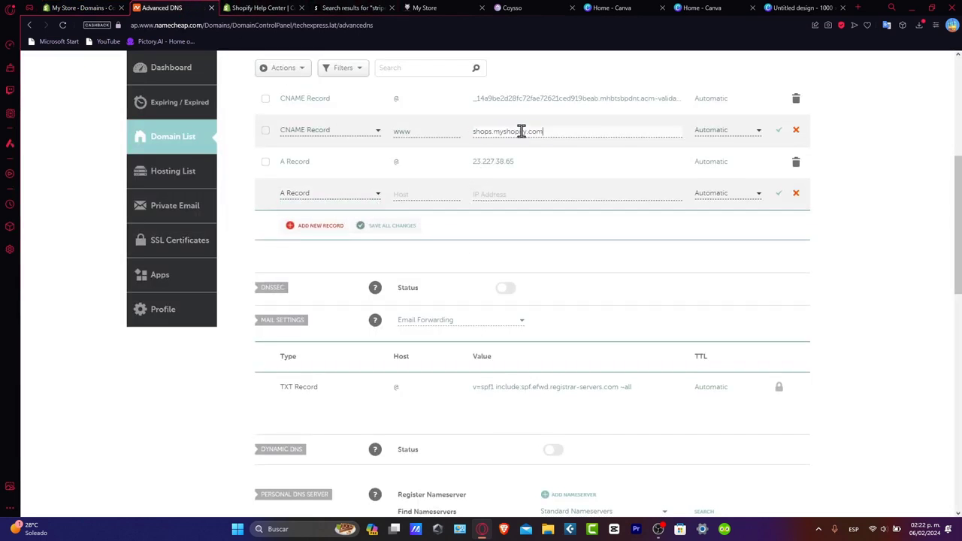
pyautogui.click(779, 133)
pyautogui.scroll(3, 562, 203)
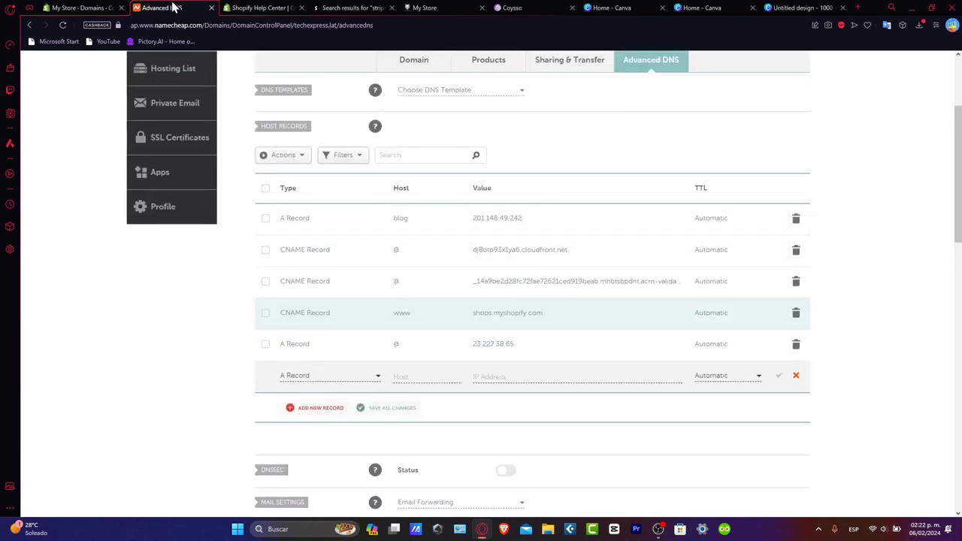
# - Switch to the Shopify admin and verify the domain connection against the edited A and CNAME records
pyautogui.click(111, 7)
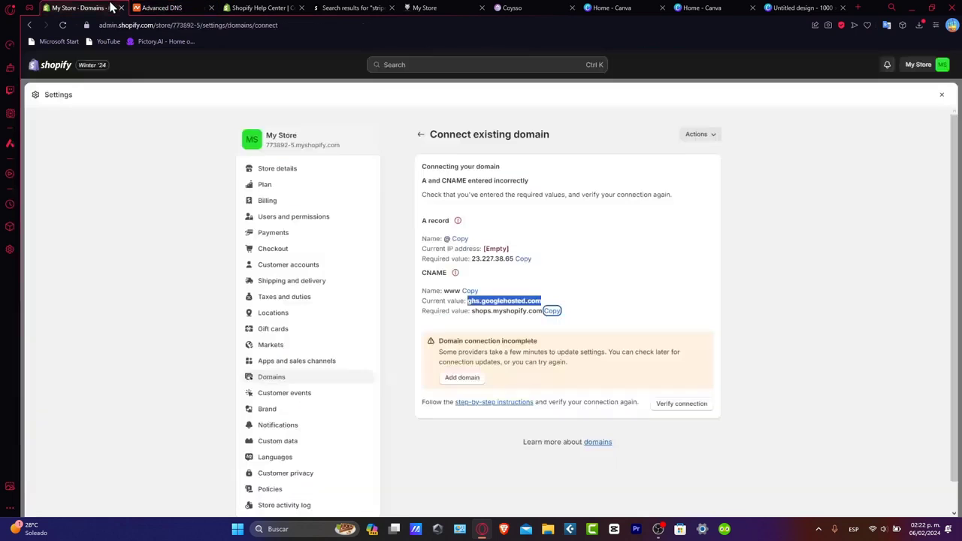
pyautogui.click(685, 404)
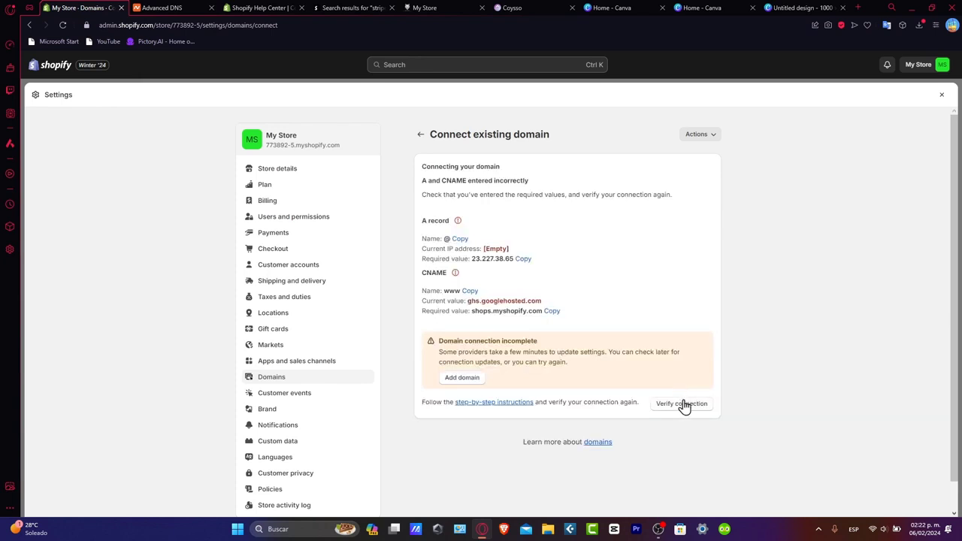
pyautogui.click(682, 404)
# - Switch to Namecheap and delete the blog A Record and the old CNAME Records with host @
pyautogui.hotkey('ctrl', 'Tab')
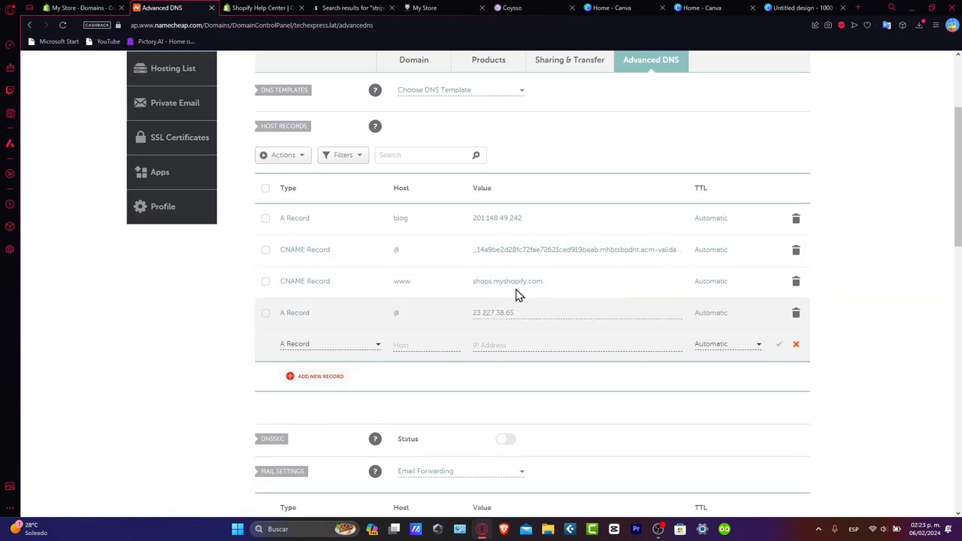
pyautogui.click(798, 222)
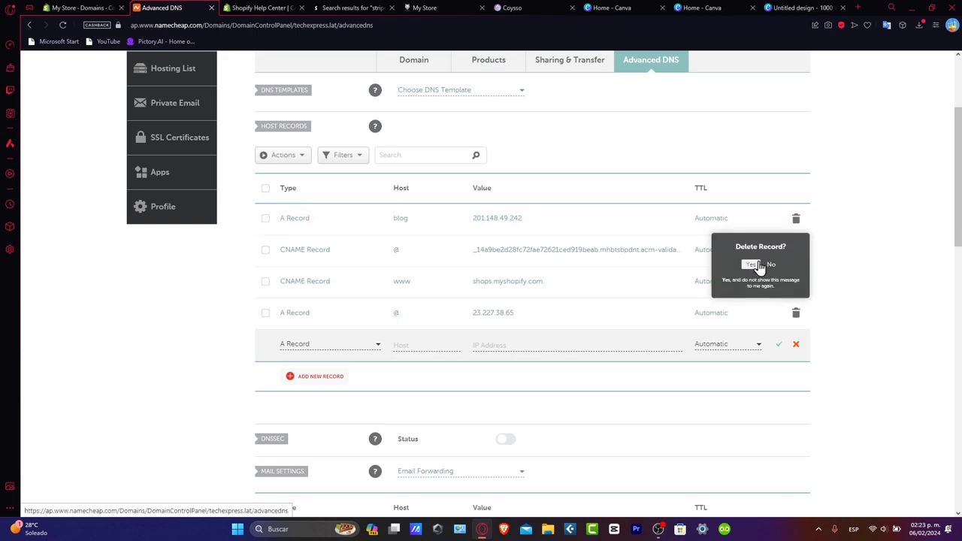
pyautogui.click(757, 265)
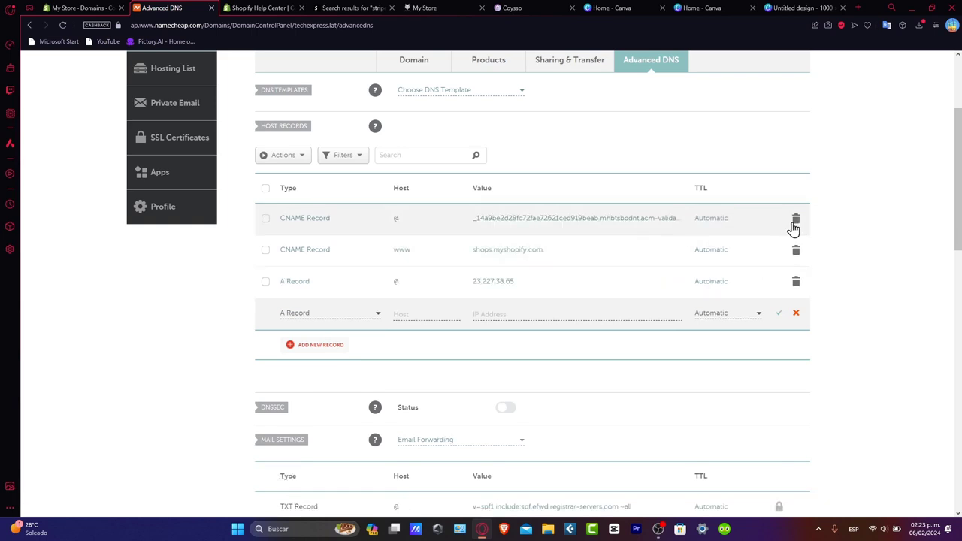
pyautogui.click(796, 219)
pyautogui.click(744, 264)
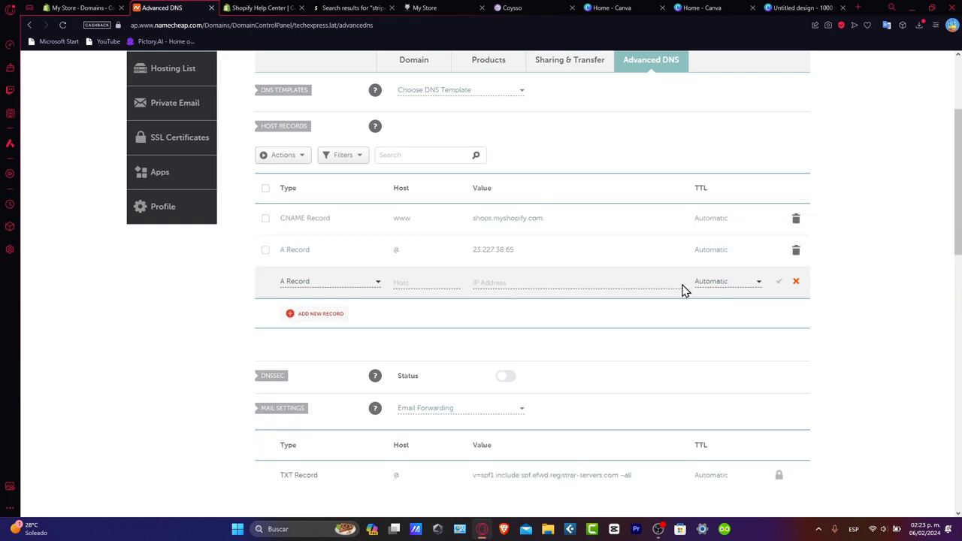
# - Run the domain connection verification again in the Shopify admin, and review the remaining DNS records in Namecheap
pyautogui.click(81, 7)
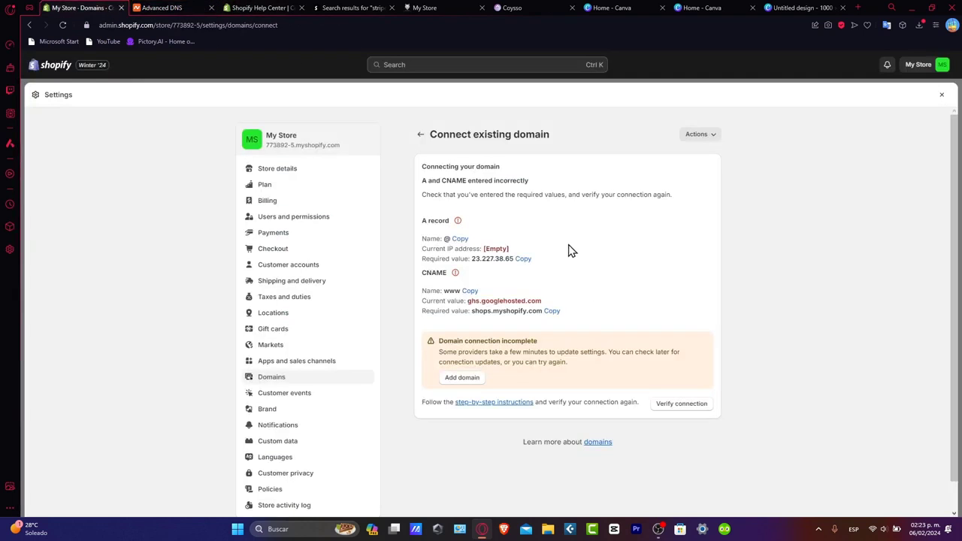
pyautogui.click(693, 402)
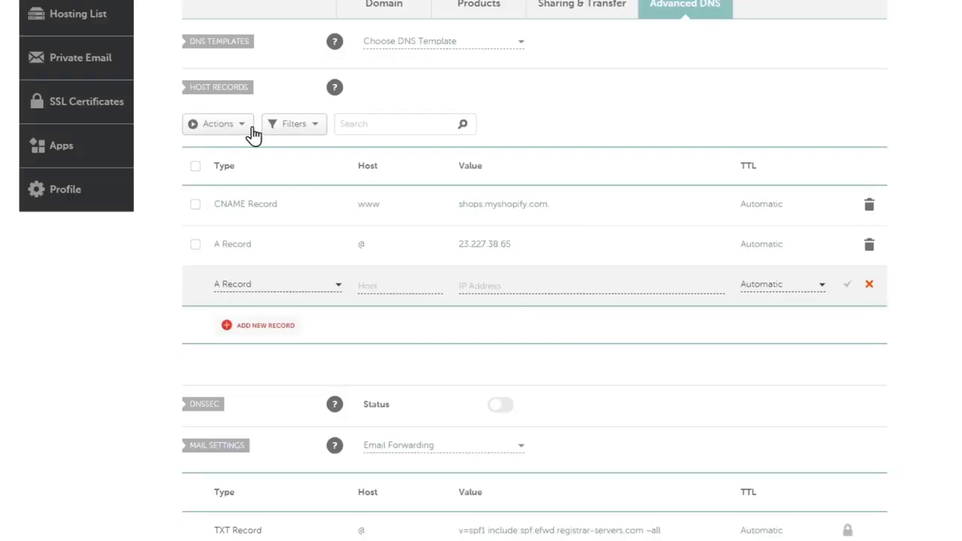
pyautogui.scroll(-5, 548, 351)
pyautogui.scroll(2, 548, 353)
pyautogui.scroll(6, 547, 352)
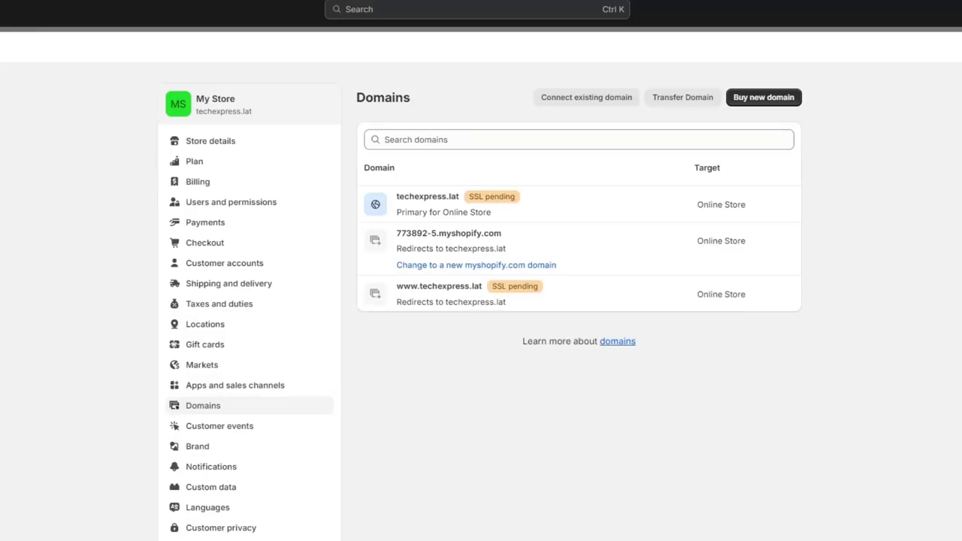
# - Close the Shopify settings, view the live online store, and check that its web address uses techexpress.lat
pyautogui.click(956, 46)
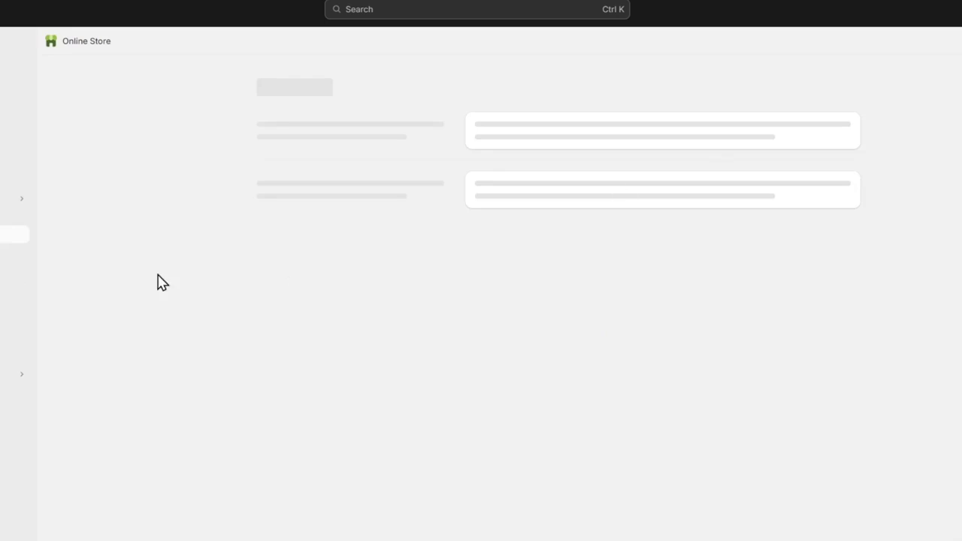
pyautogui.moveTo(13, 218)
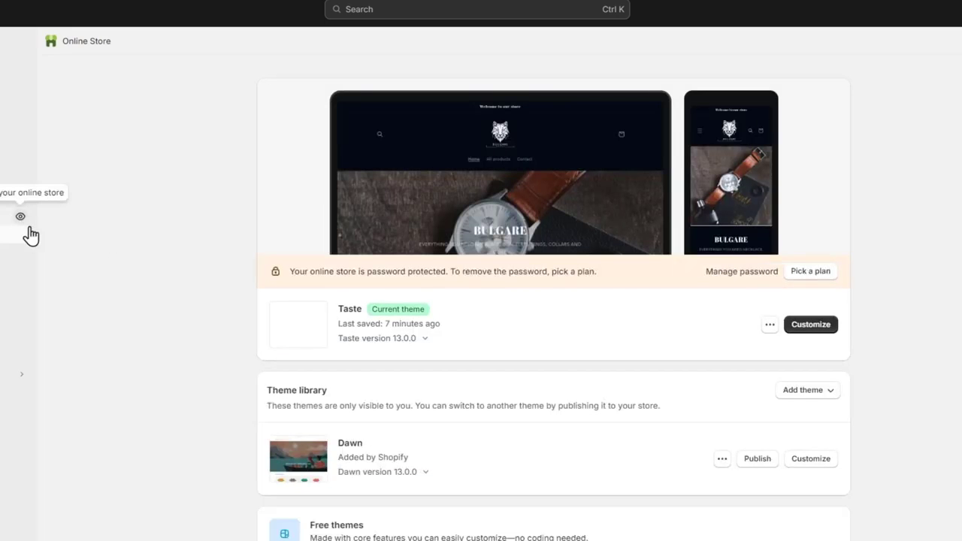
pyautogui.click(20, 218)
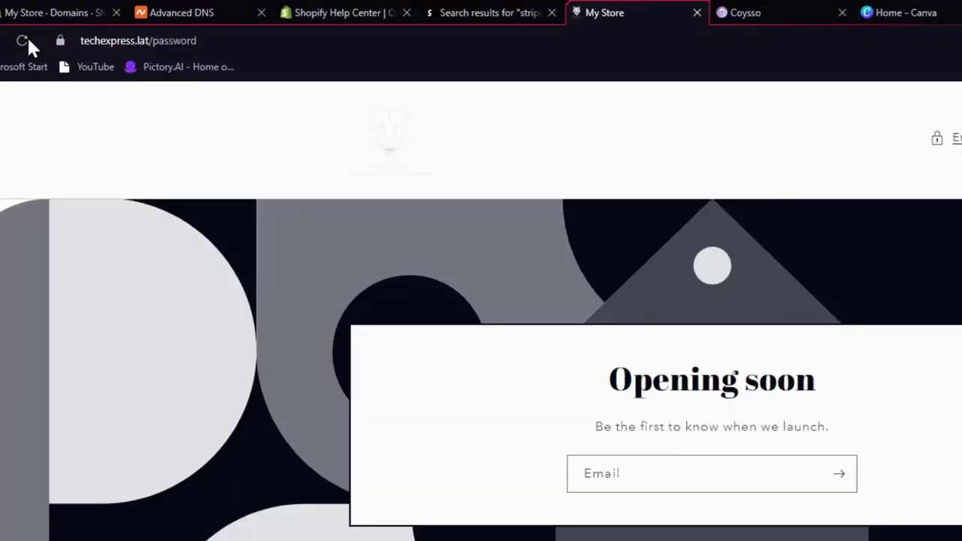
pyautogui.click(124, 41)
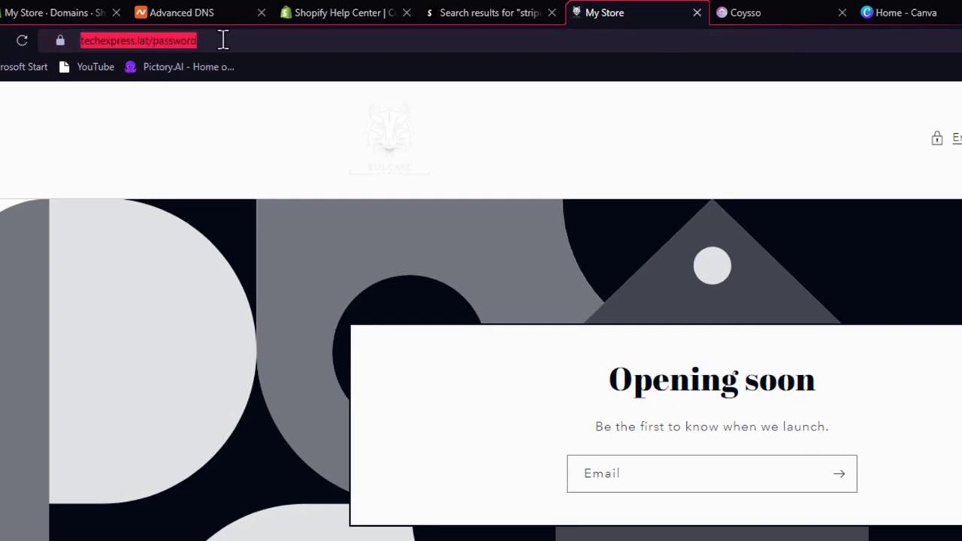
pyautogui.click(728, 234)
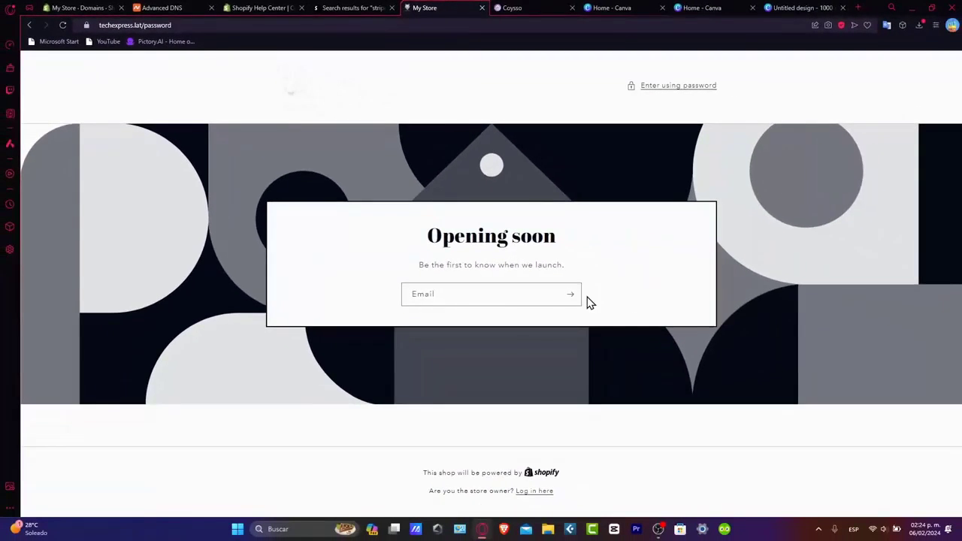
# - In the Shopify online store preferences, save the homepage title Bulgare with the logo as social sharing image, and return to the themes
pyautogui.click(81, 8)
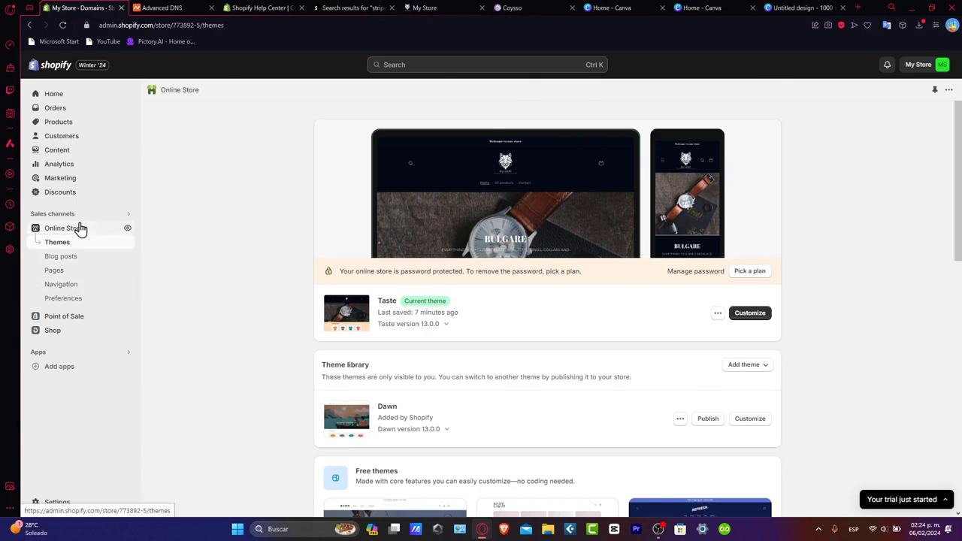
pyautogui.click(78, 299)
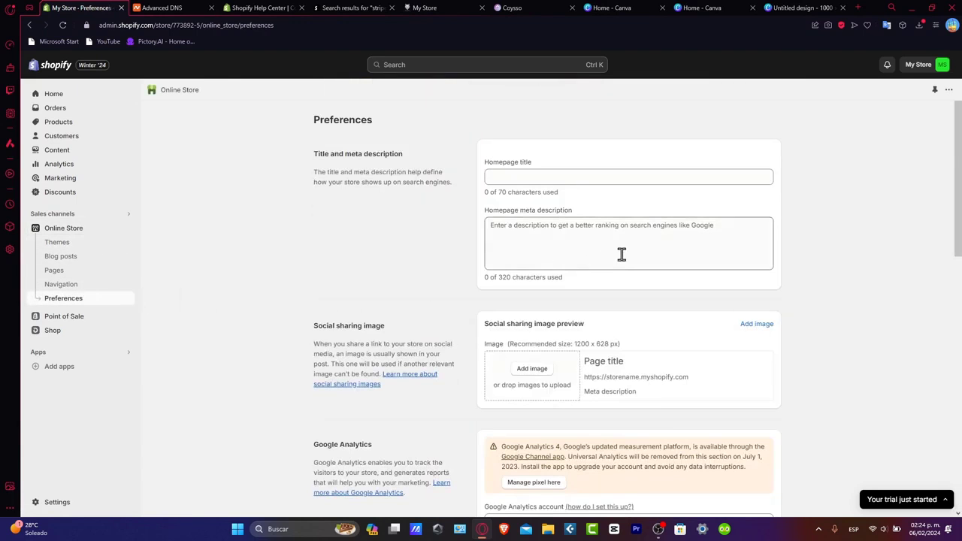
pyautogui.scroll(-9, 620, 253)
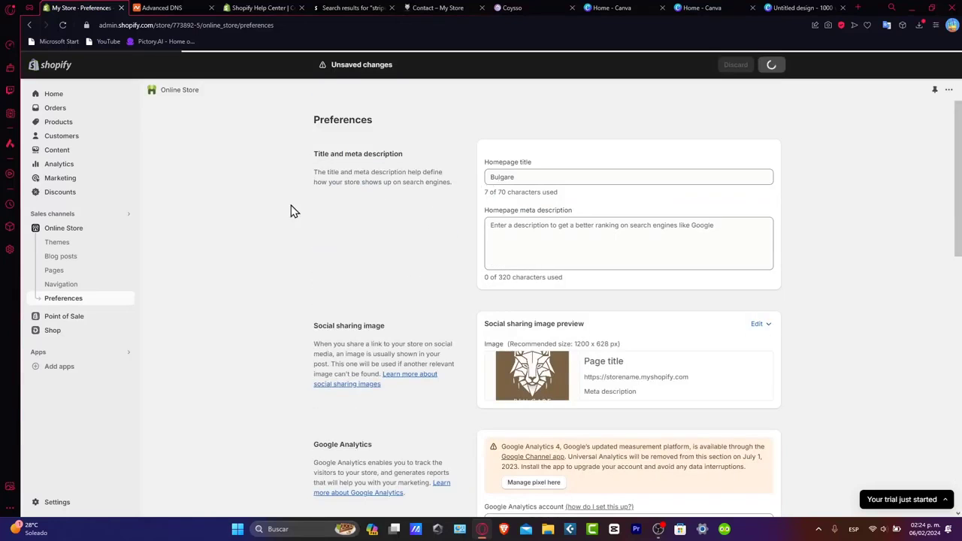
pyautogui.click(81, 230)
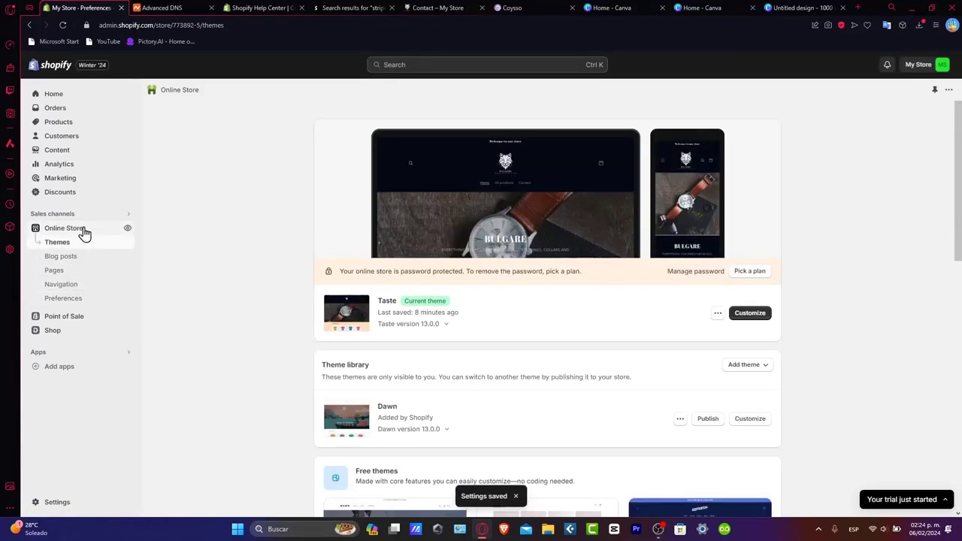